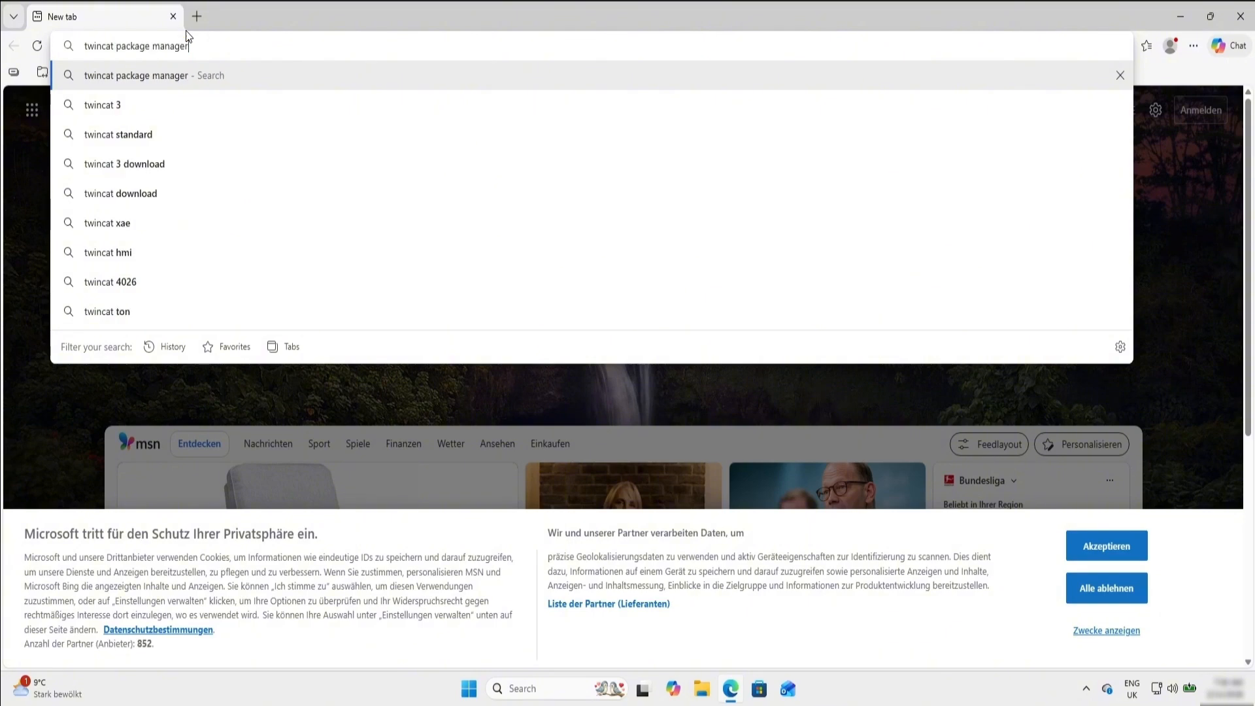
- Open Beckhoff's Downloadfinder page from the web results for "twincat package manager" and translate it to English
scroll(121, 409, down, 5)
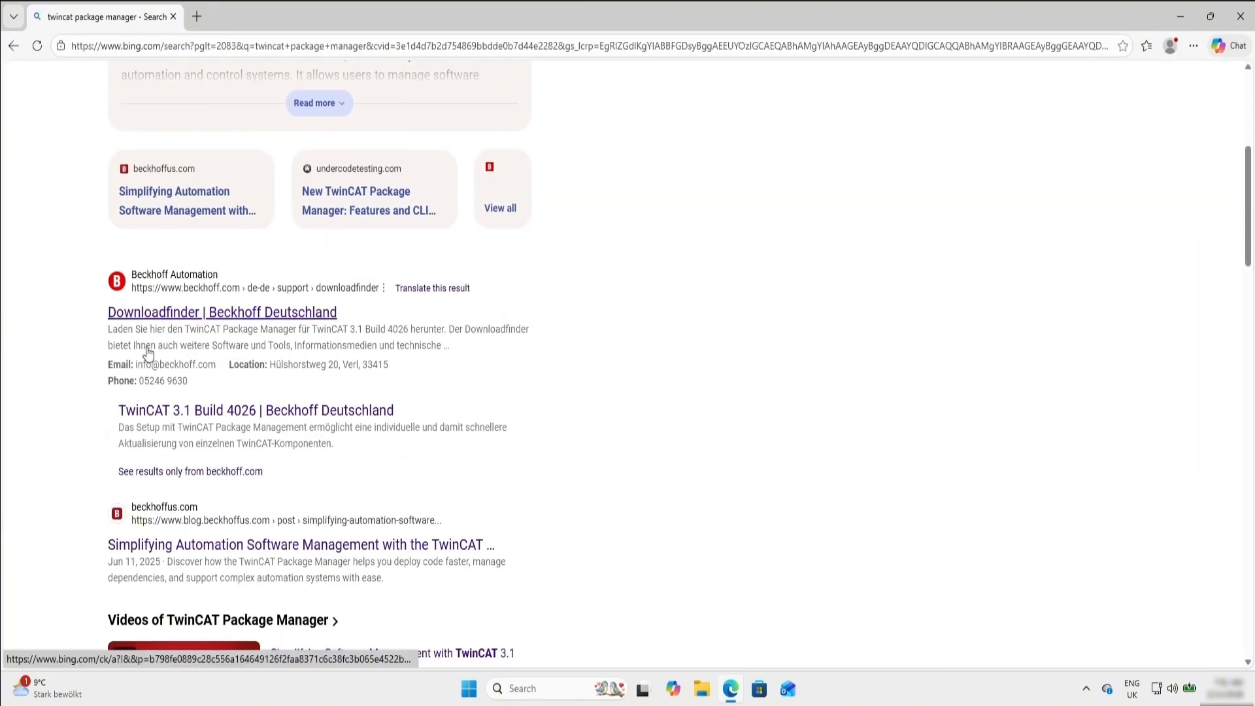
click(152, 317)
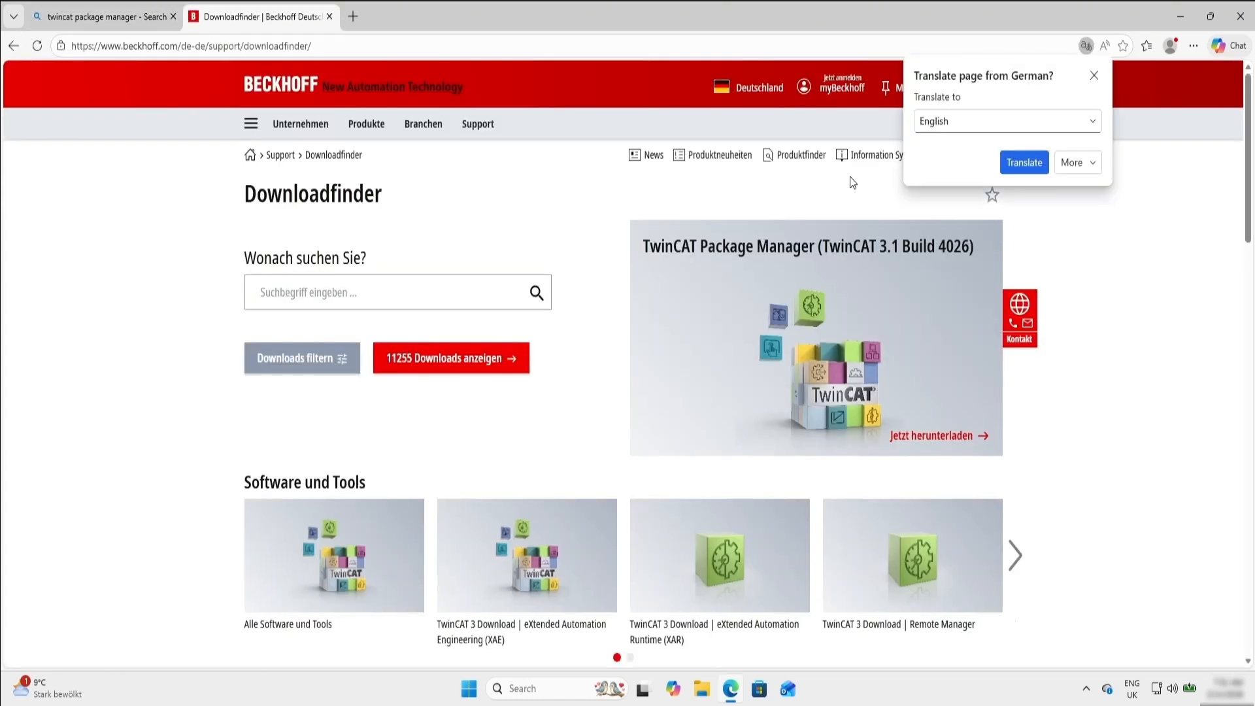
click(1044, 168)
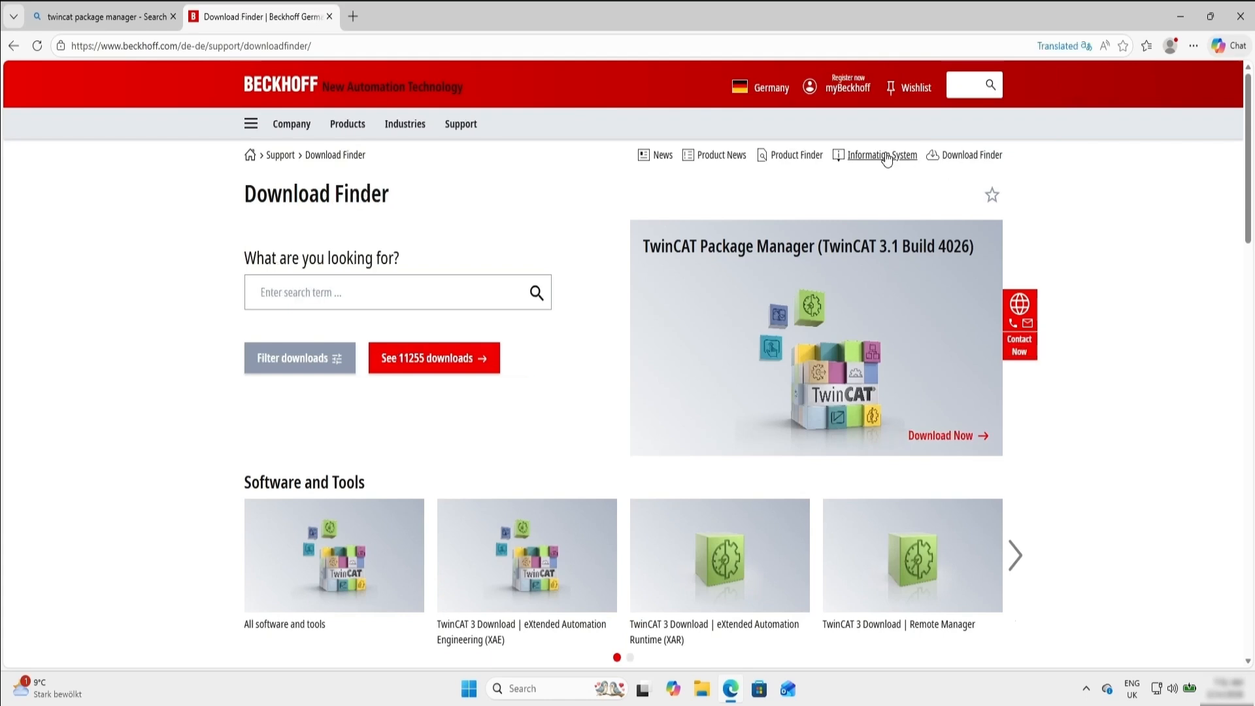
- Search the German site's download finder for "package manager"
scroll(492, 324, down, 1)
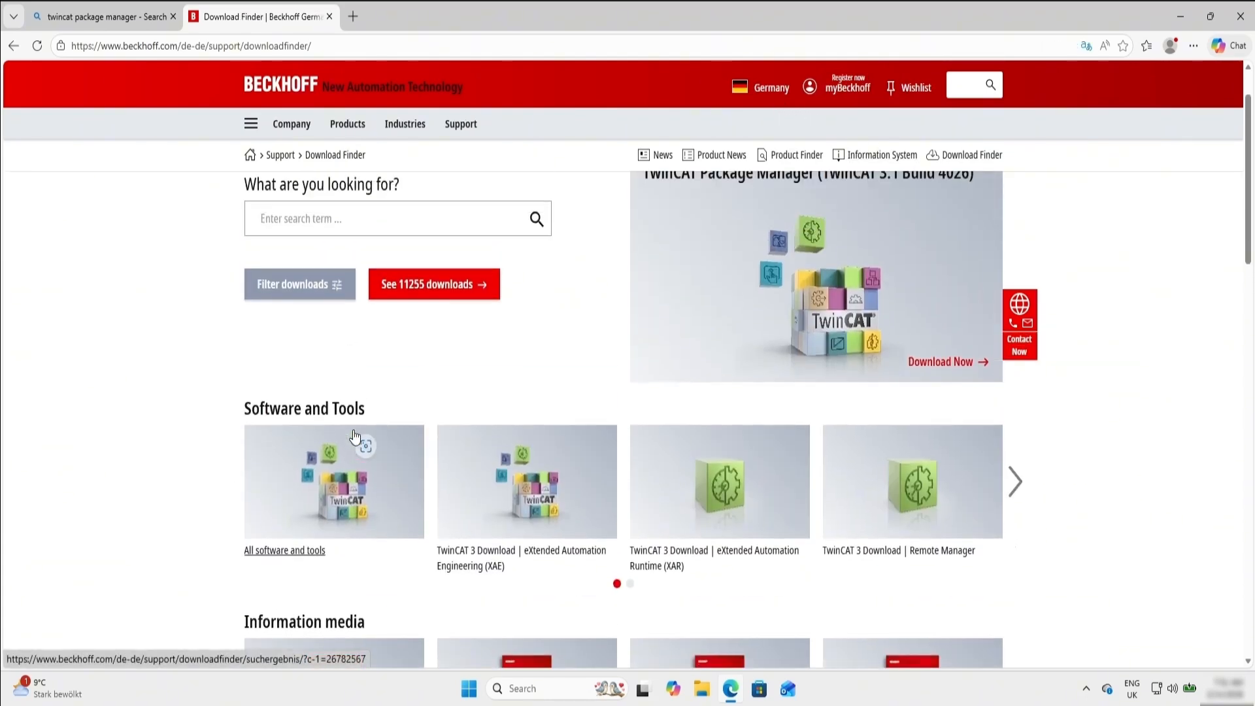
click(353, 218)
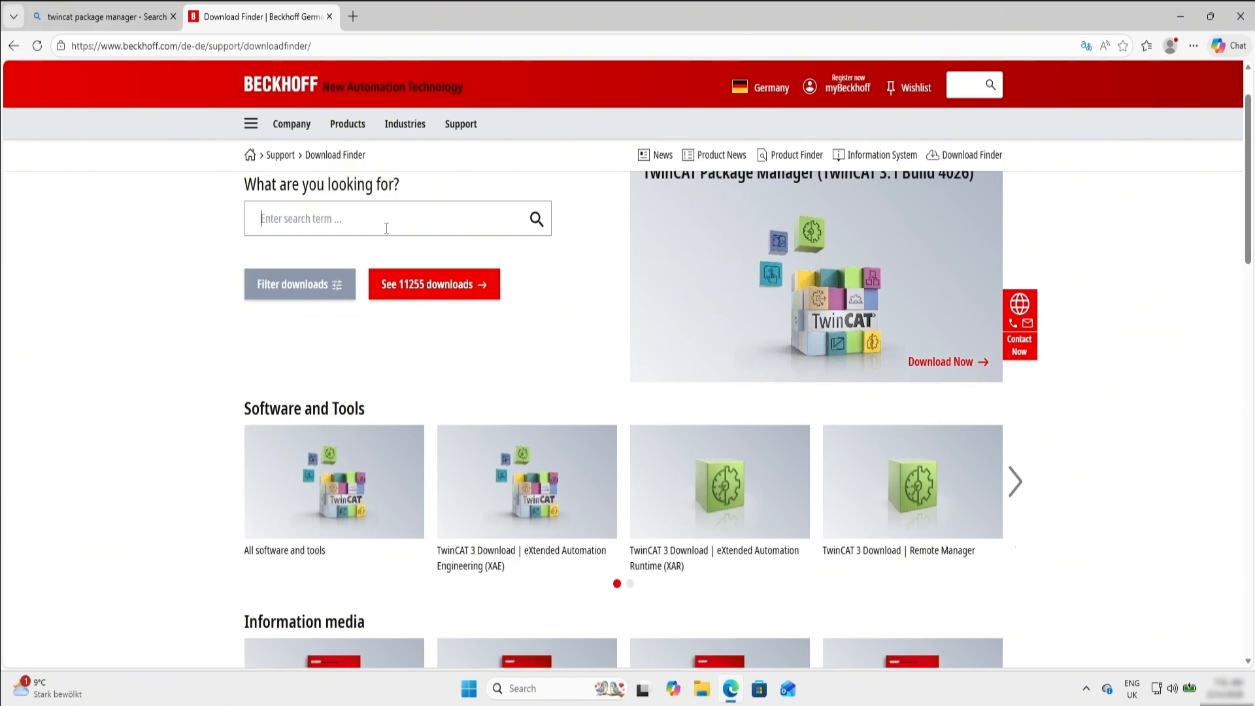
text(package)
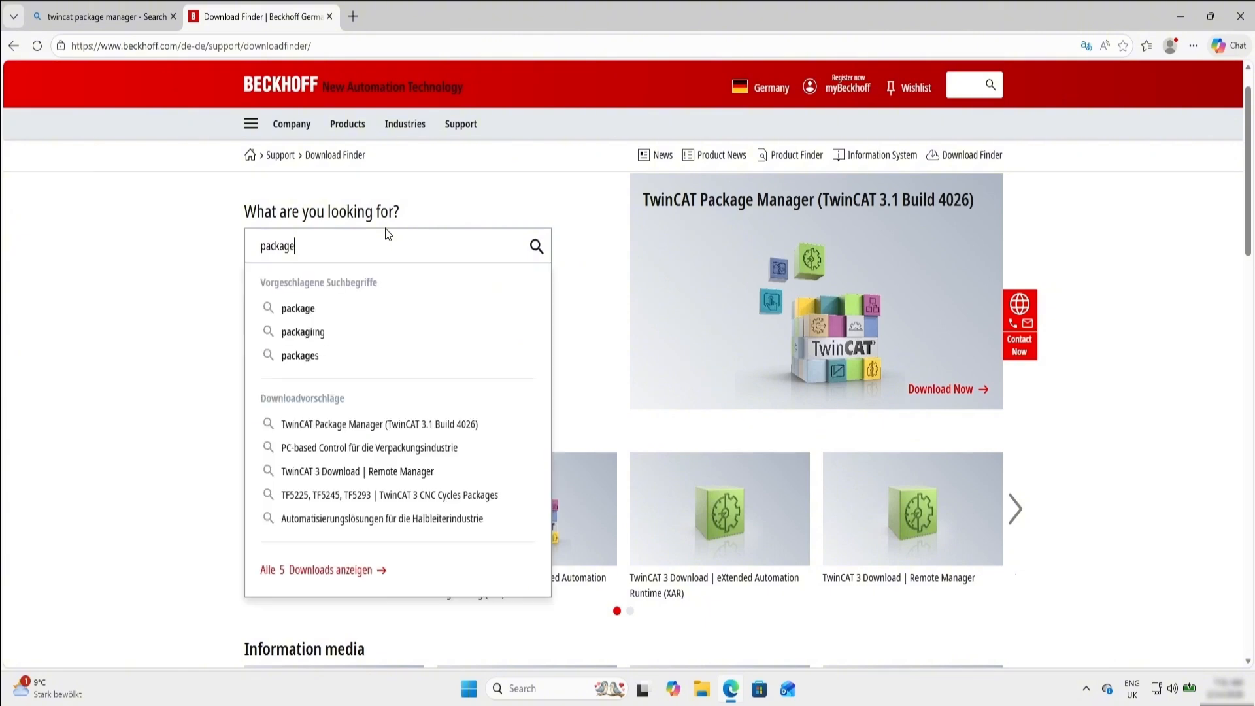
text( manager)
key(Return)
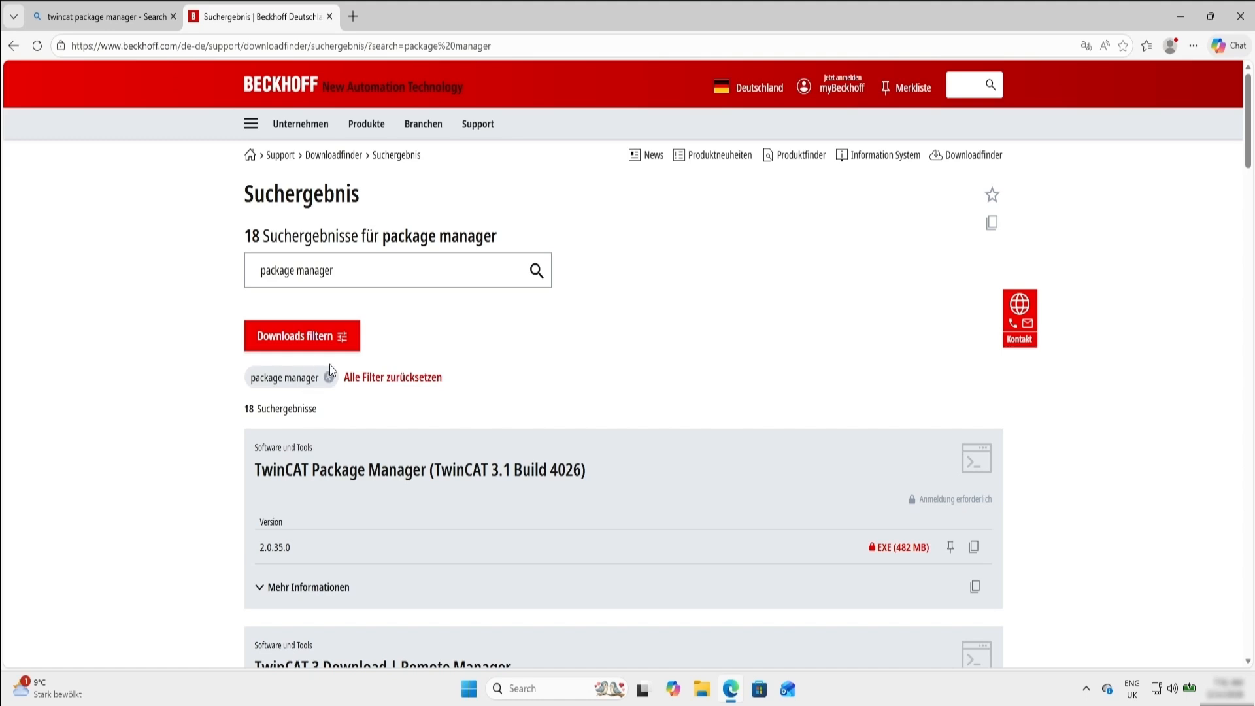
- Switch the Beckhoff site to the United Kingdom region and search its downloads for "package manager"
click(758, 91)
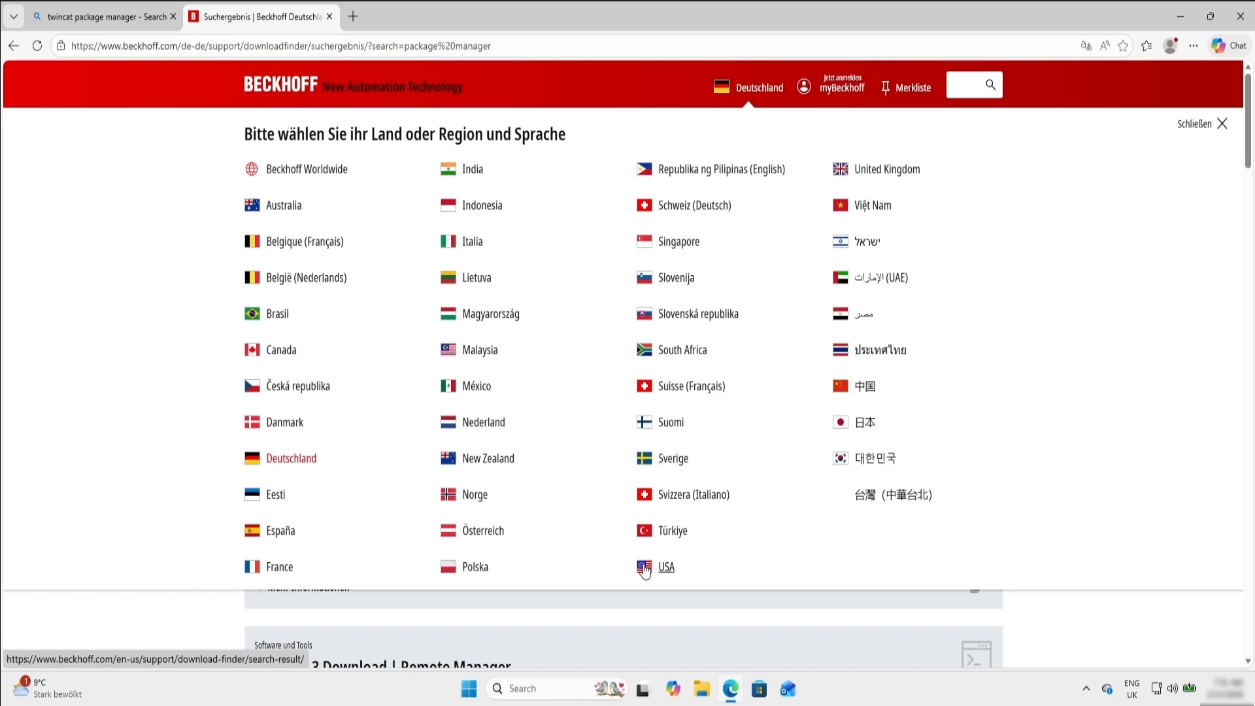
click(876, 169)
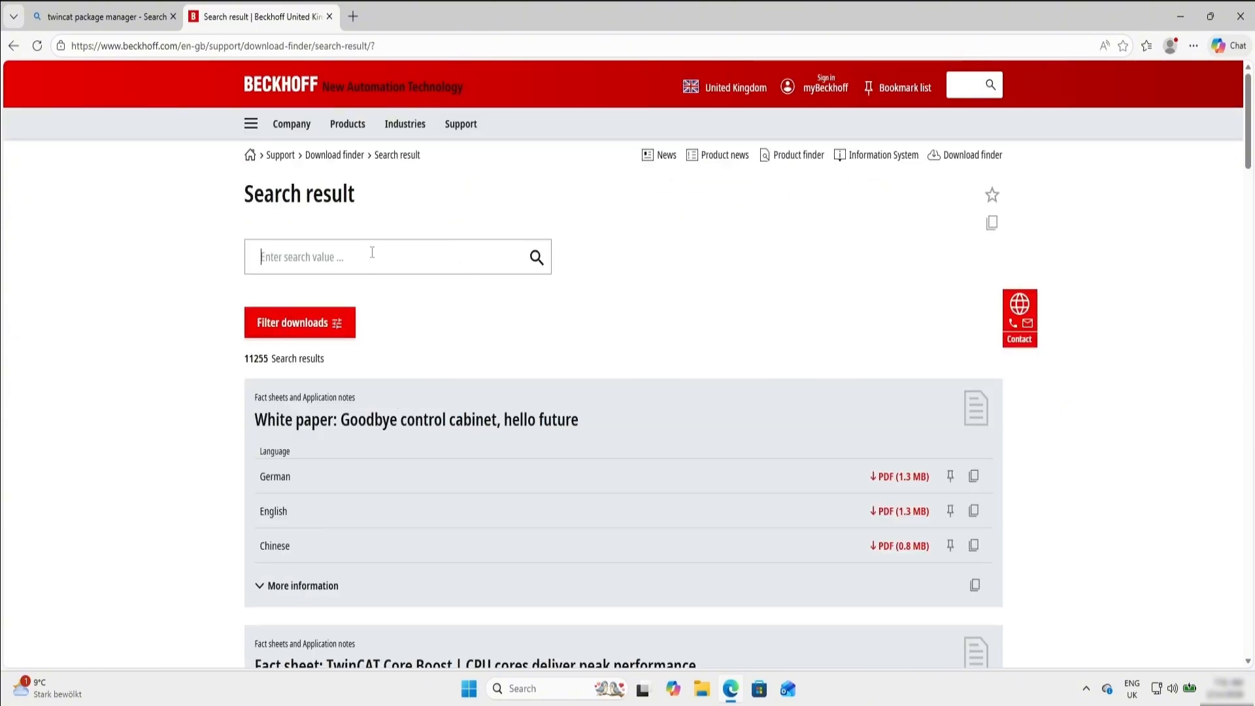
click(371, 255)
text(twincat)
key(BackSpace)
key(BackSpace)
key(BackSpace)
key(BackSpace)
key(BackSpace)
key(BackSpace)
key(BackSpace)
key(BackSpace)
text(pack)
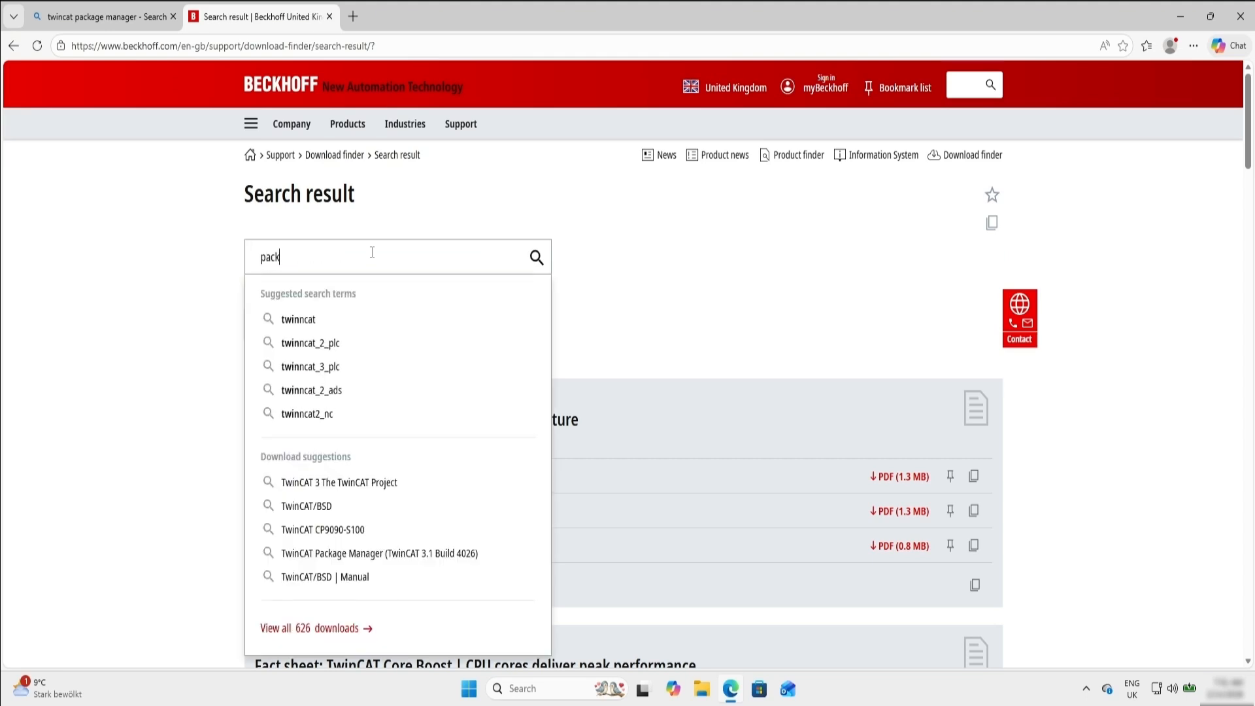
text(age manager)
key(Return)
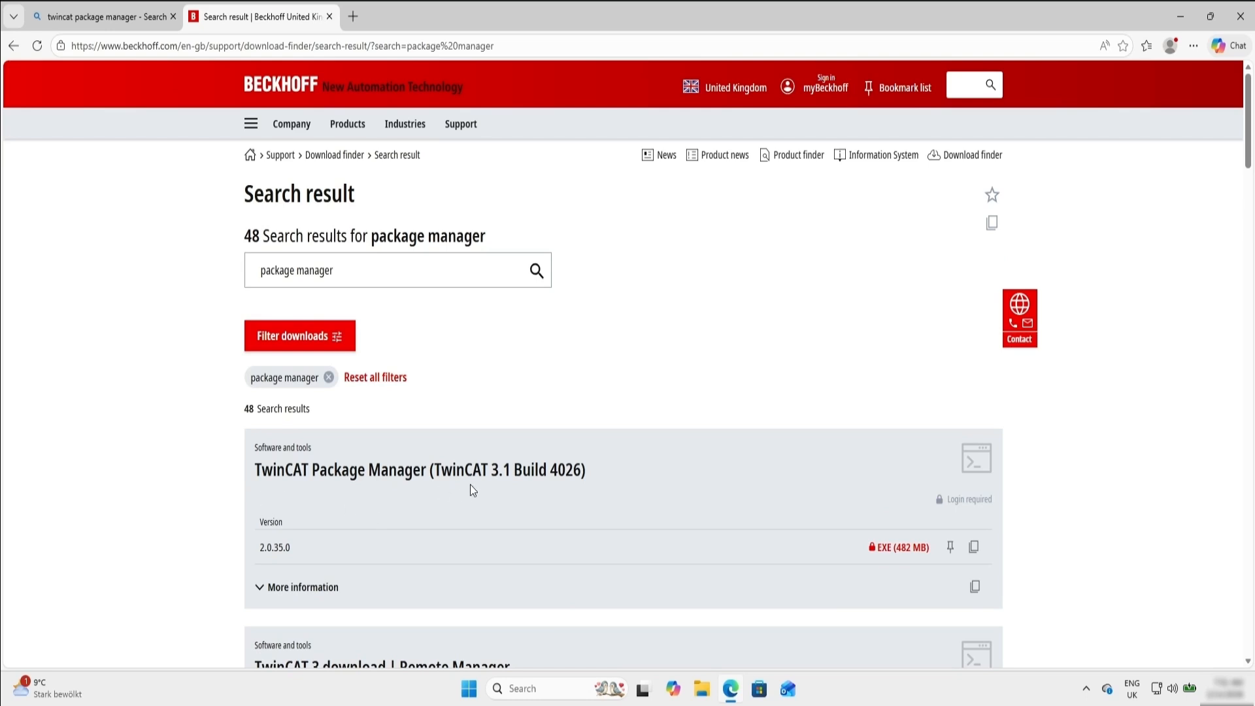
- Request the TwinCAT Package Manager (TwinCAT 3.1 Build 4026) EXE and log in with the myBeckhoff e-mail address and account password
click(899, 548)
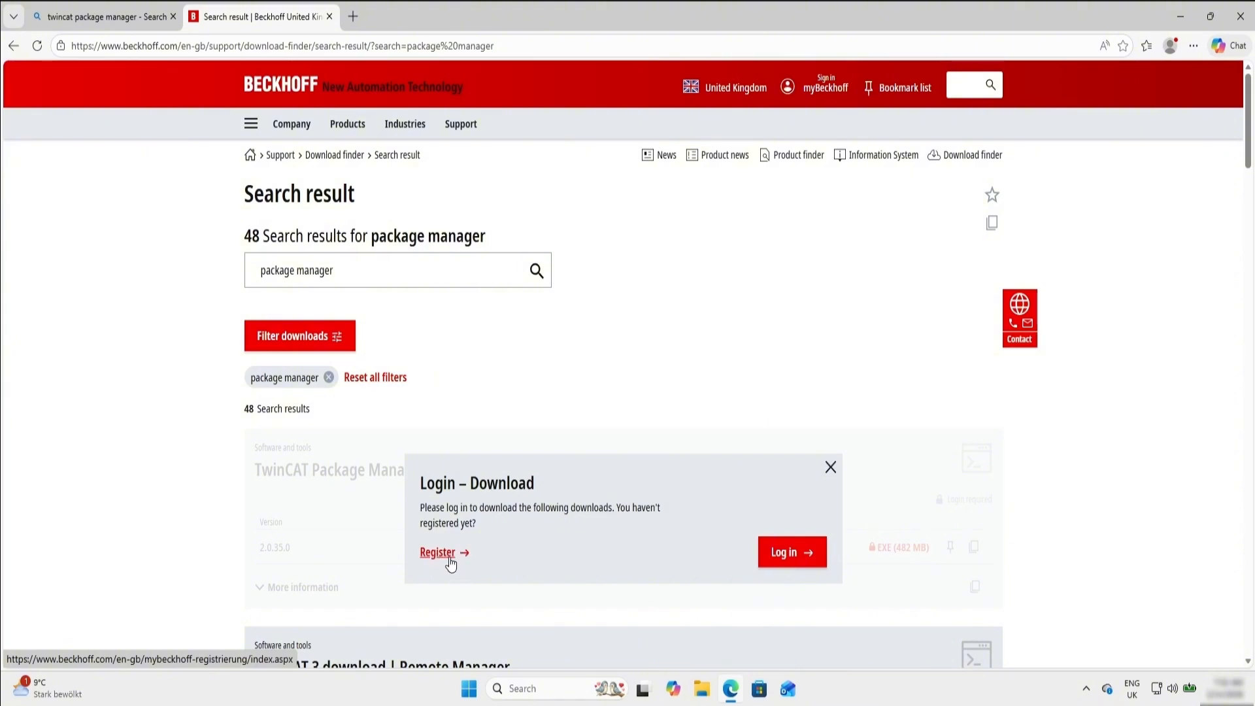
click(789, 544)
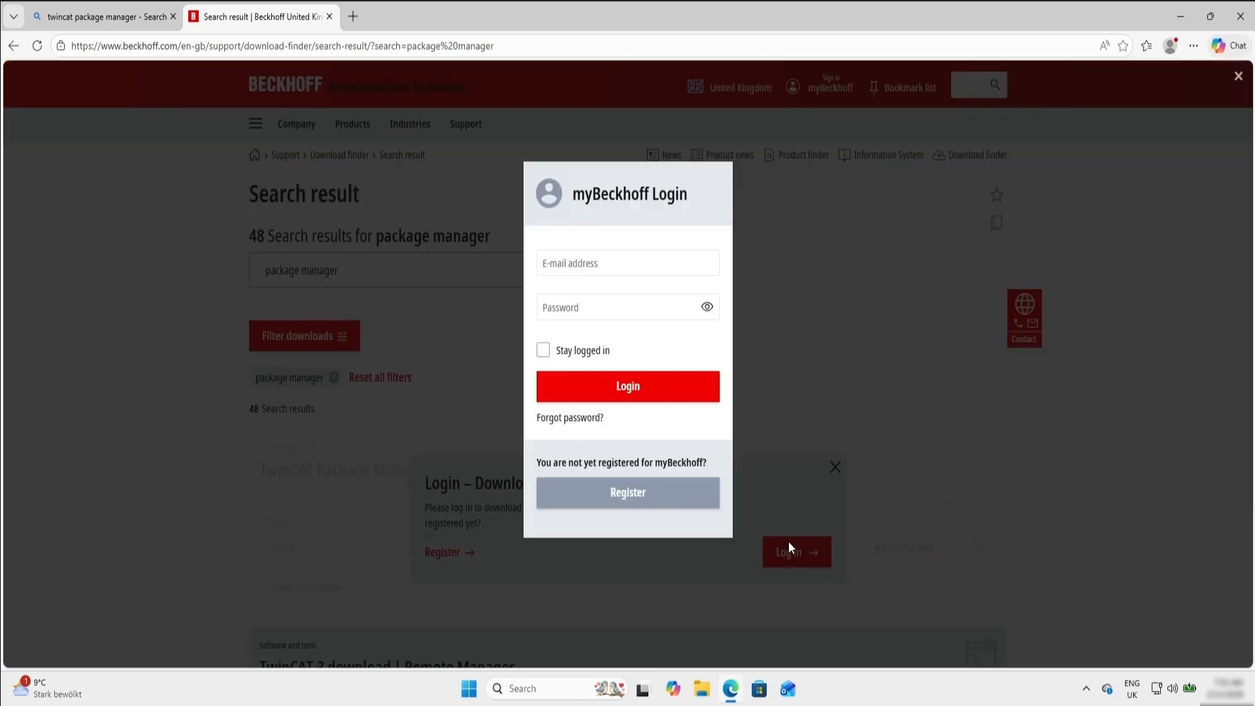
click(627, 262)
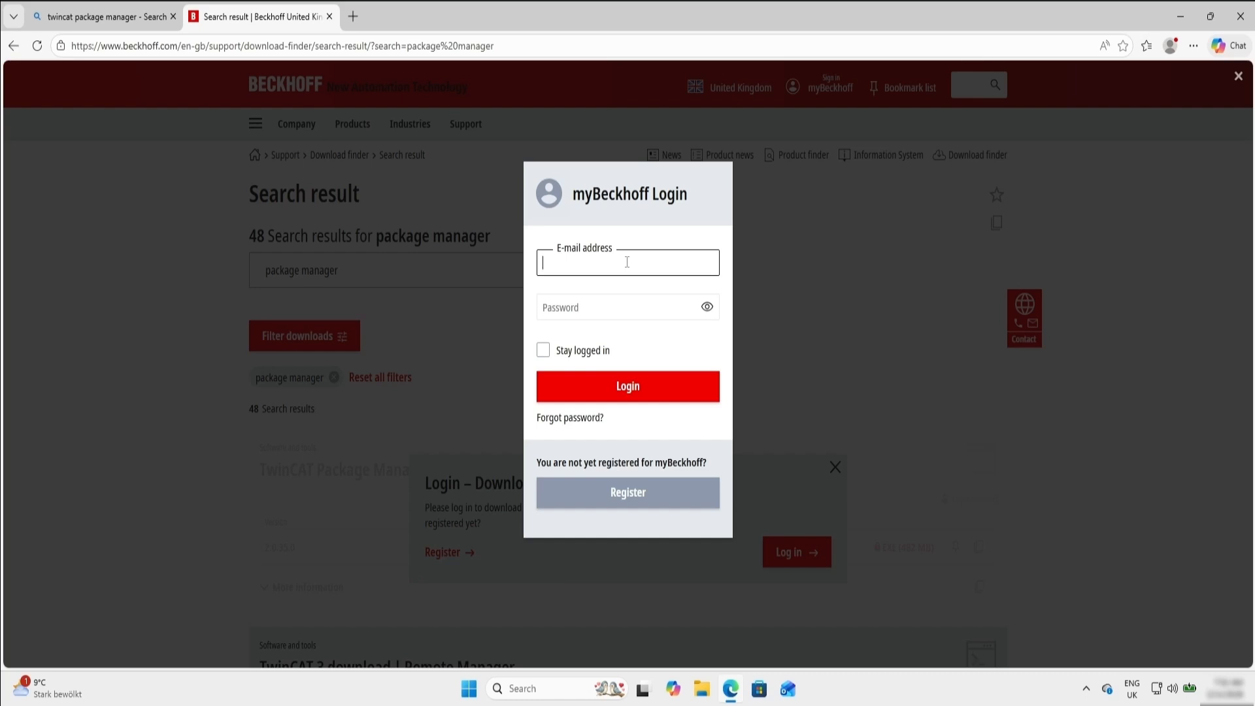
text(seujip)
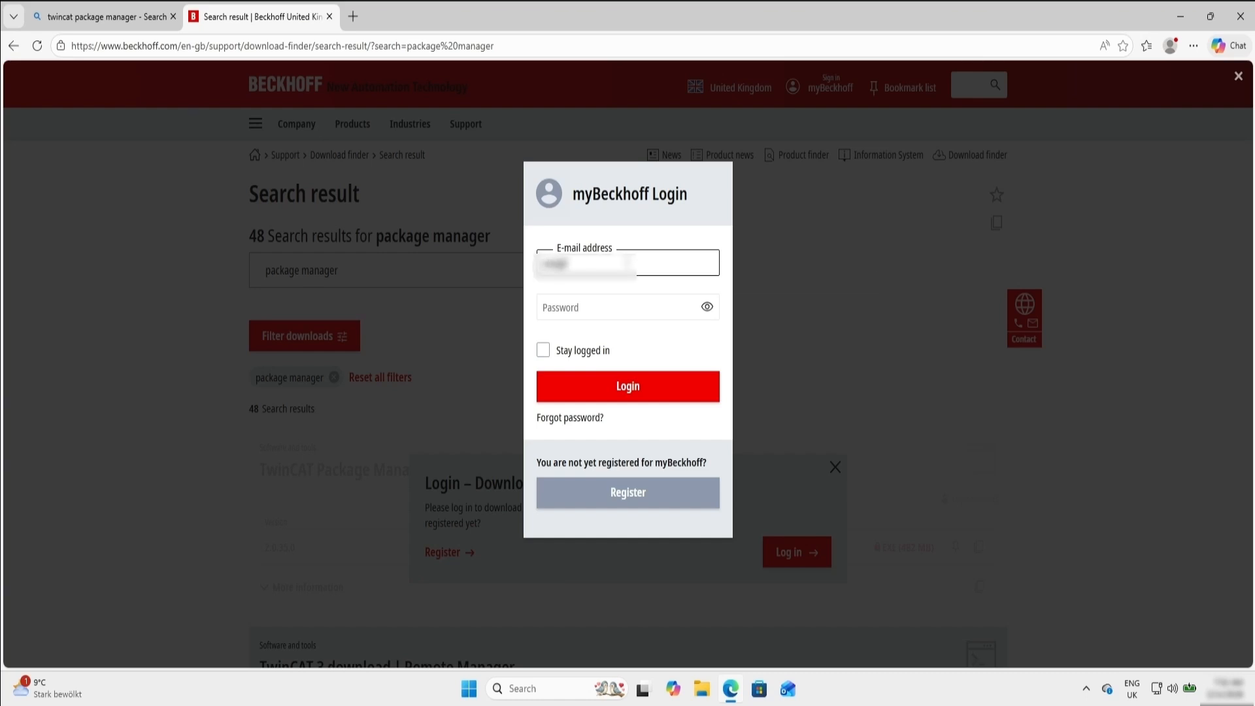
key(Return)
text([blurred])
click(593, 307)
text(••••••••••••••)
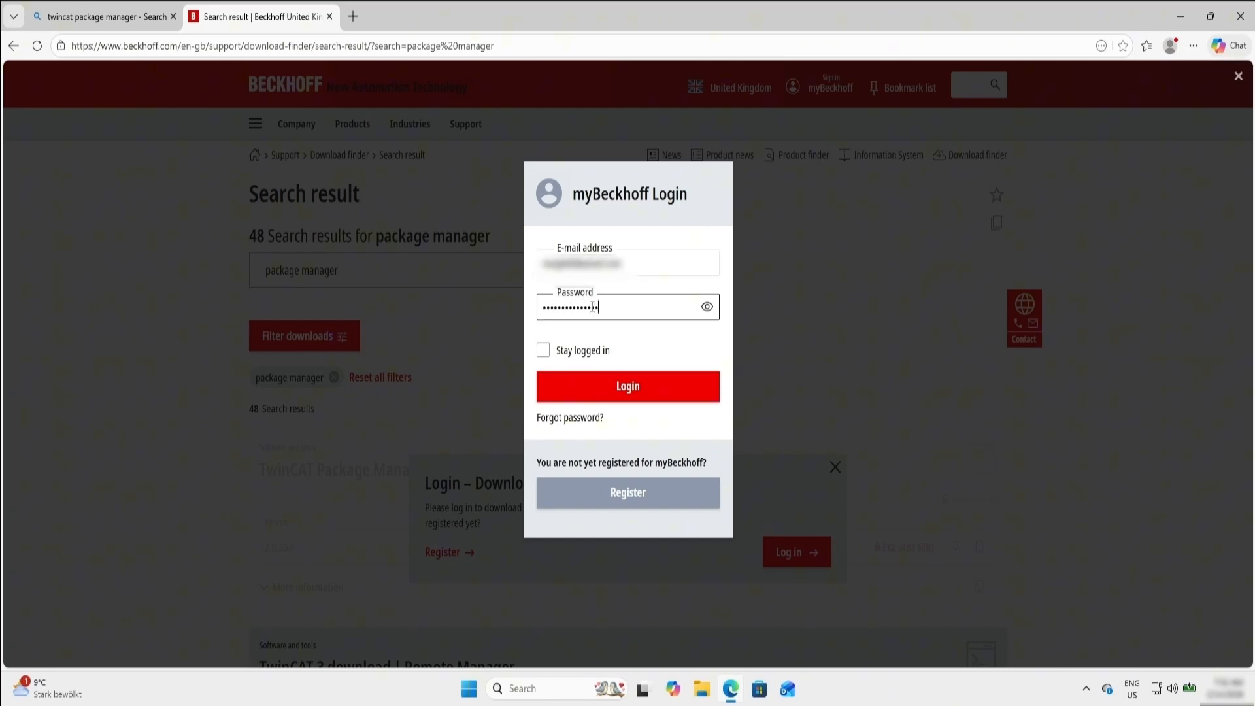
key(Return)
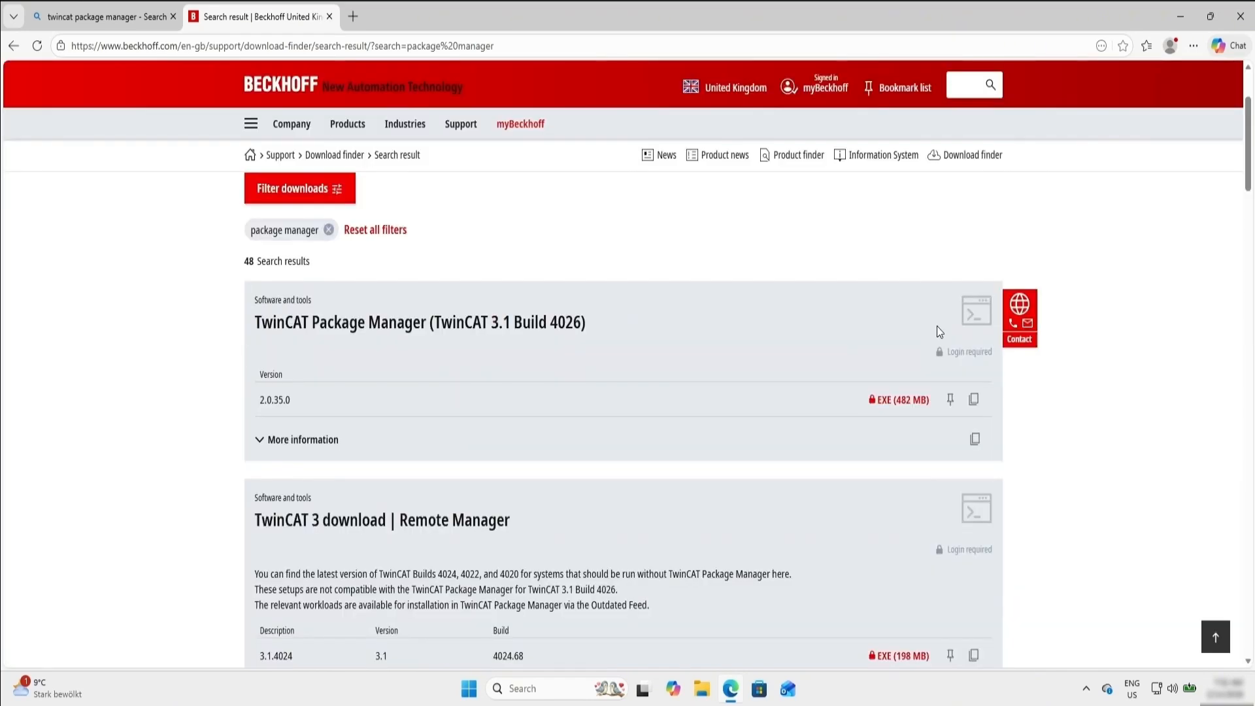
- Download the TwinCAT Package Manager 2.0.35.0 EXE and launch TwinCAT-Package-Manager-GUI-Setup from the Downloads folder
click(905, 401)
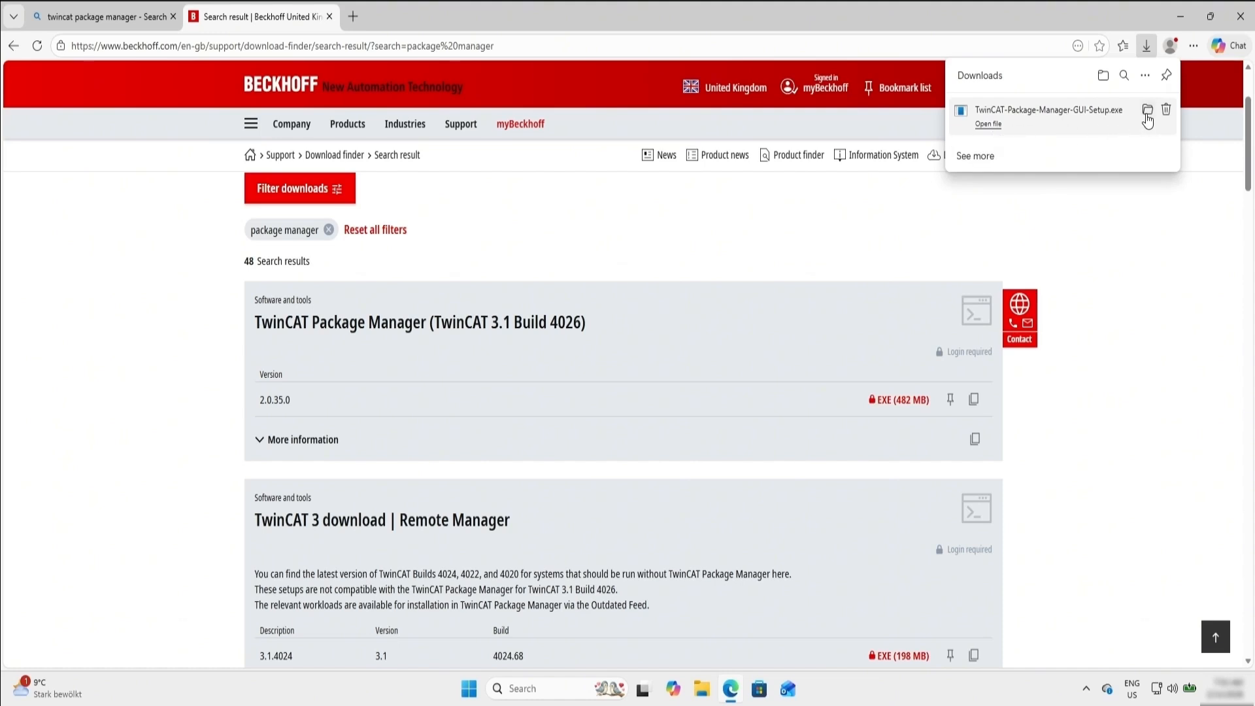
click(1147, 112)
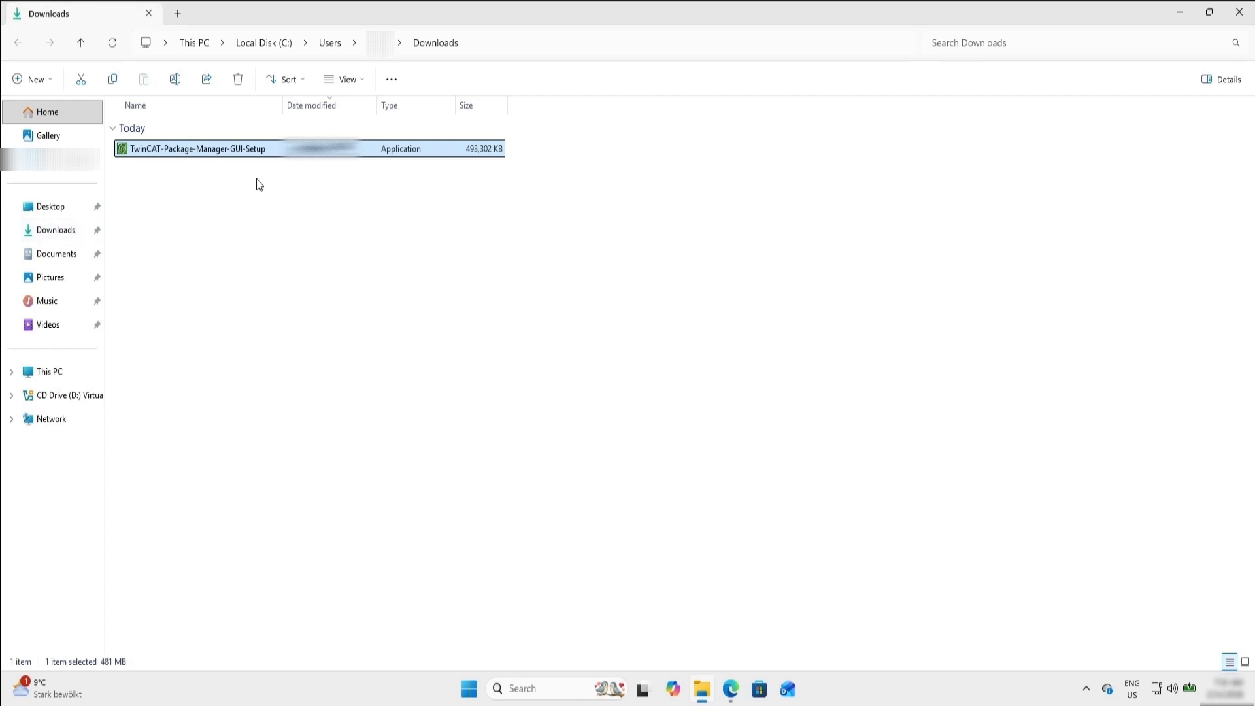
double_click(249, 148)
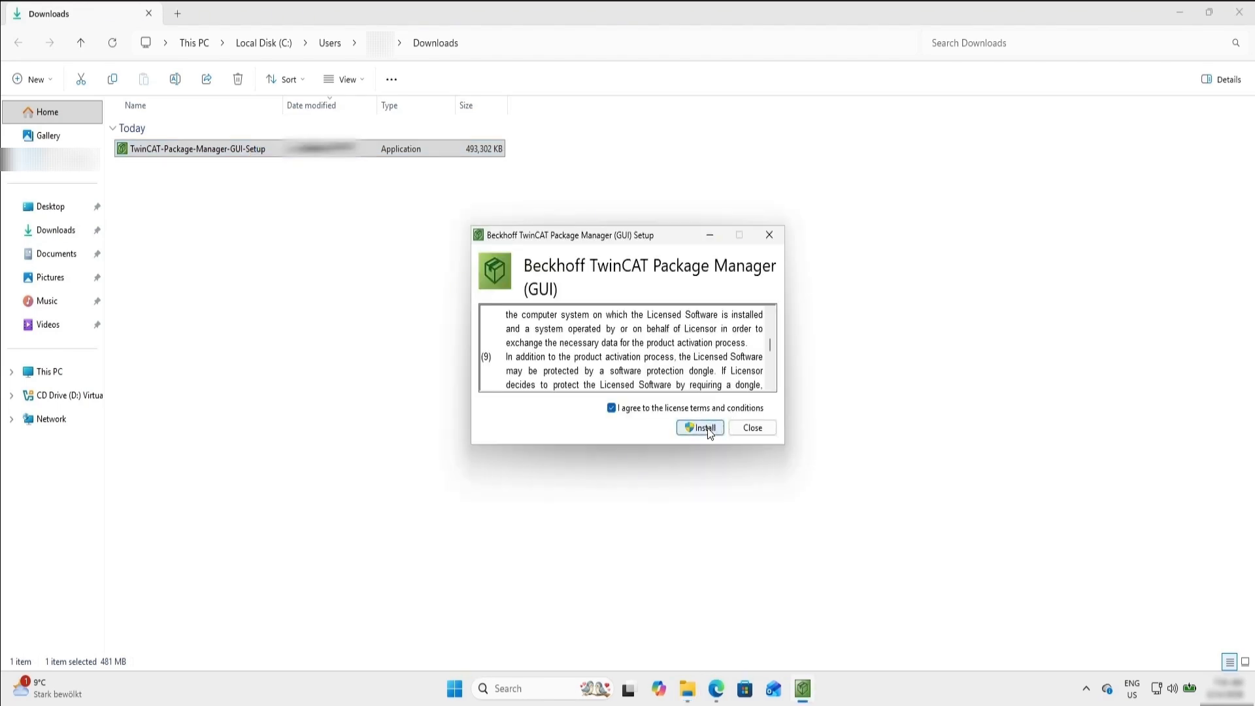
- Install the TwinCAT Package Manager with the license terms accepted, and allow the setup to make changes to the device
click(708, 427)
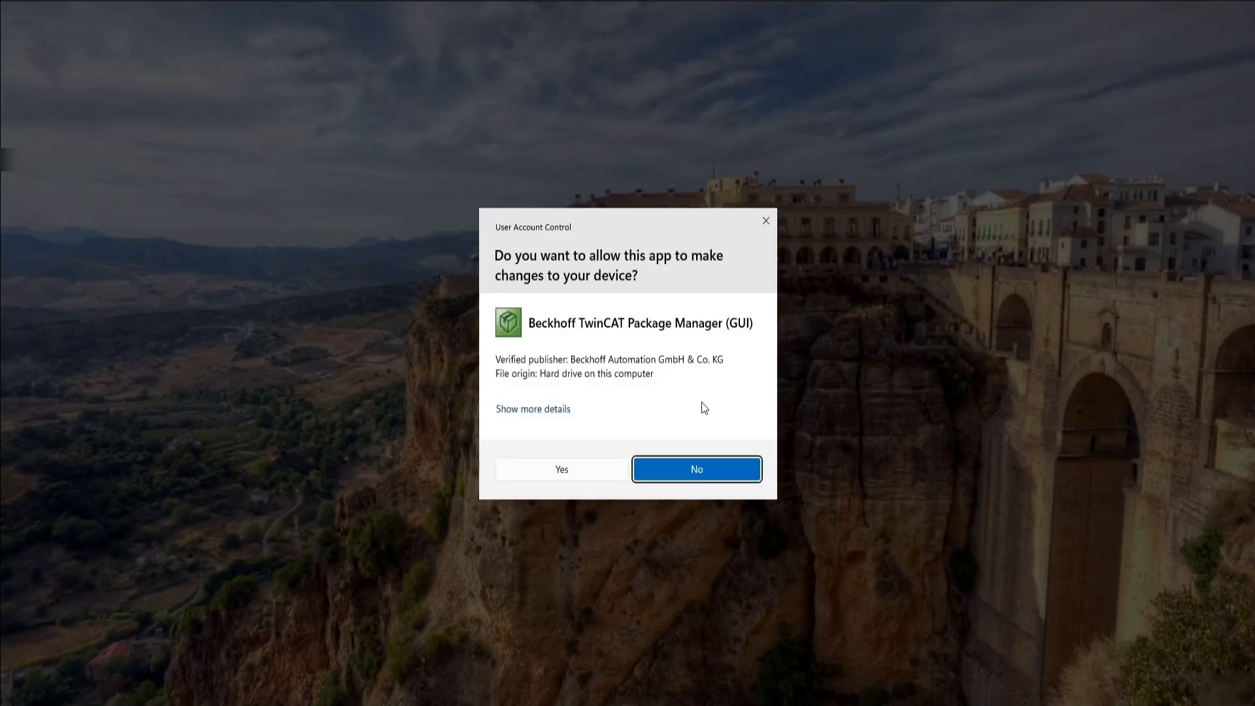
click(563, 475)
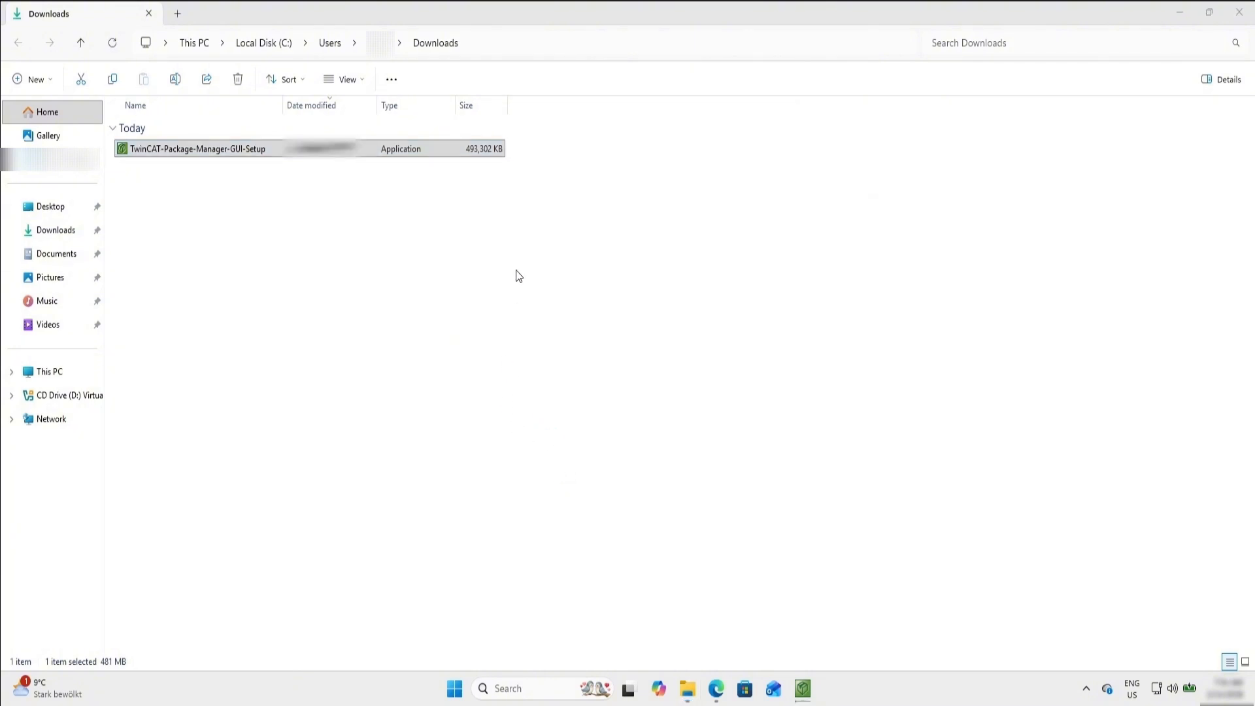
mouse_move(803, 688)
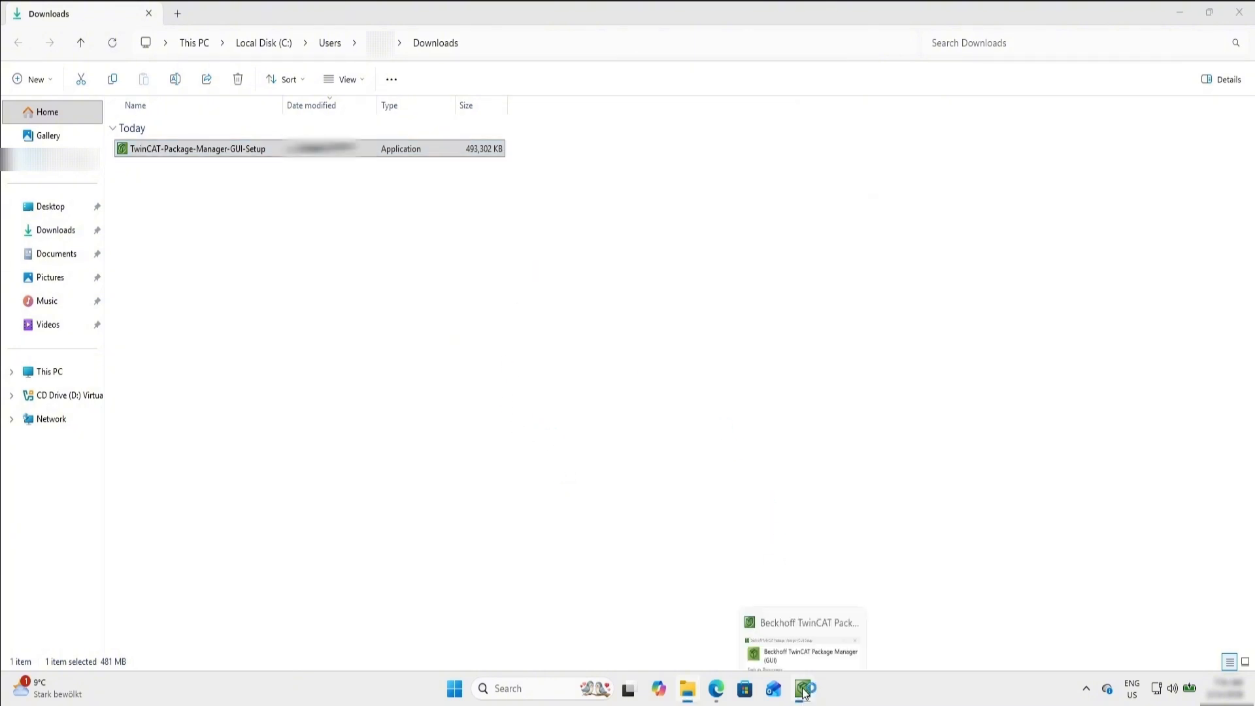
mouse_move(807, 620)
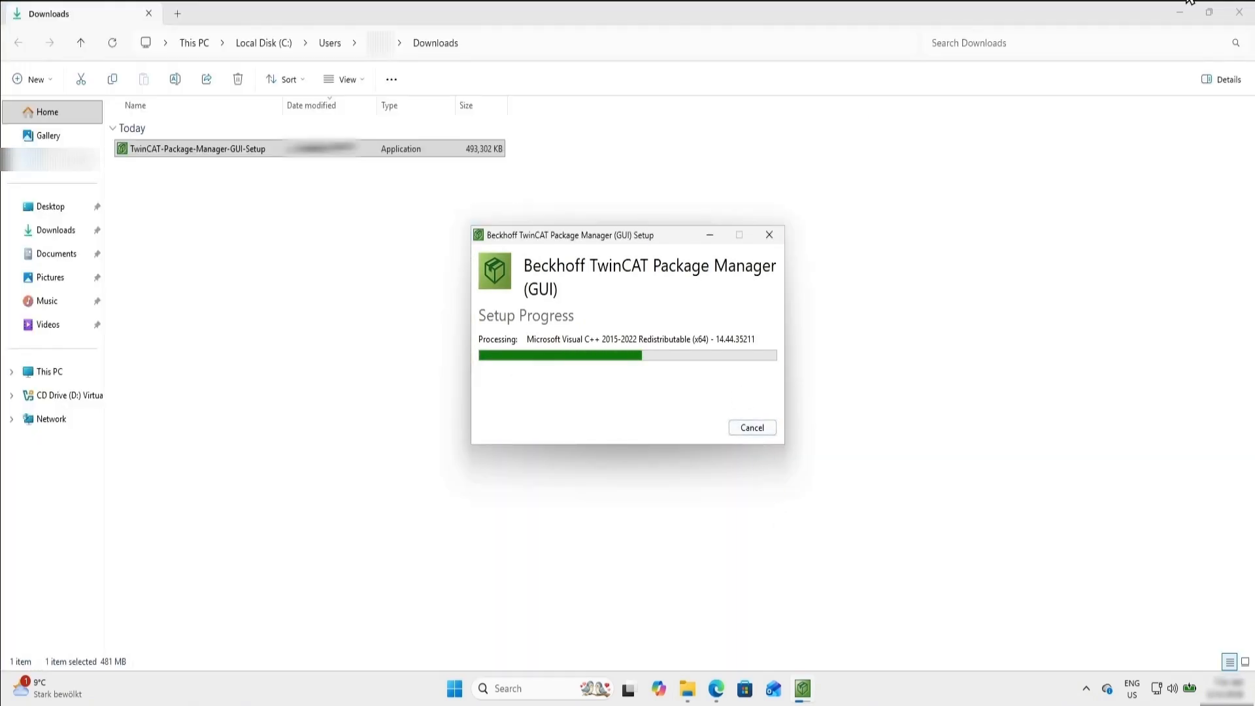
- Close the Downloads folder and browser windows, and close the setup once the installation is complete
click(1181, 12)
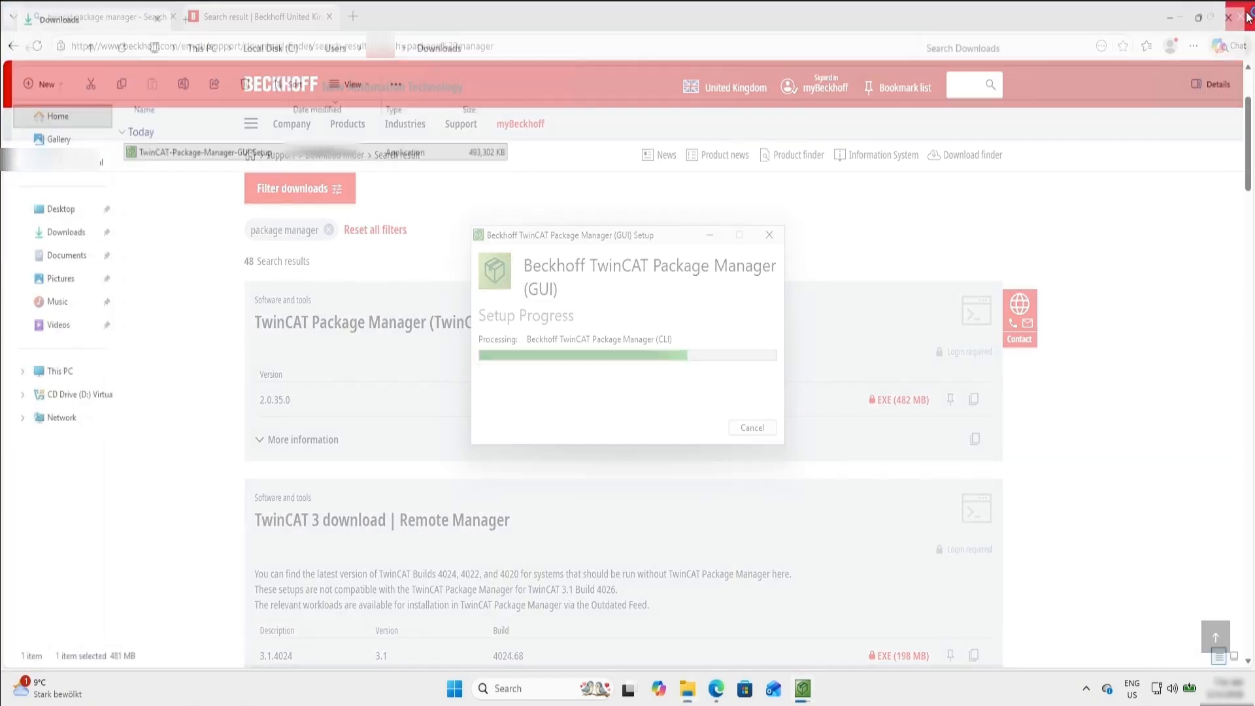
click(1242, 13)
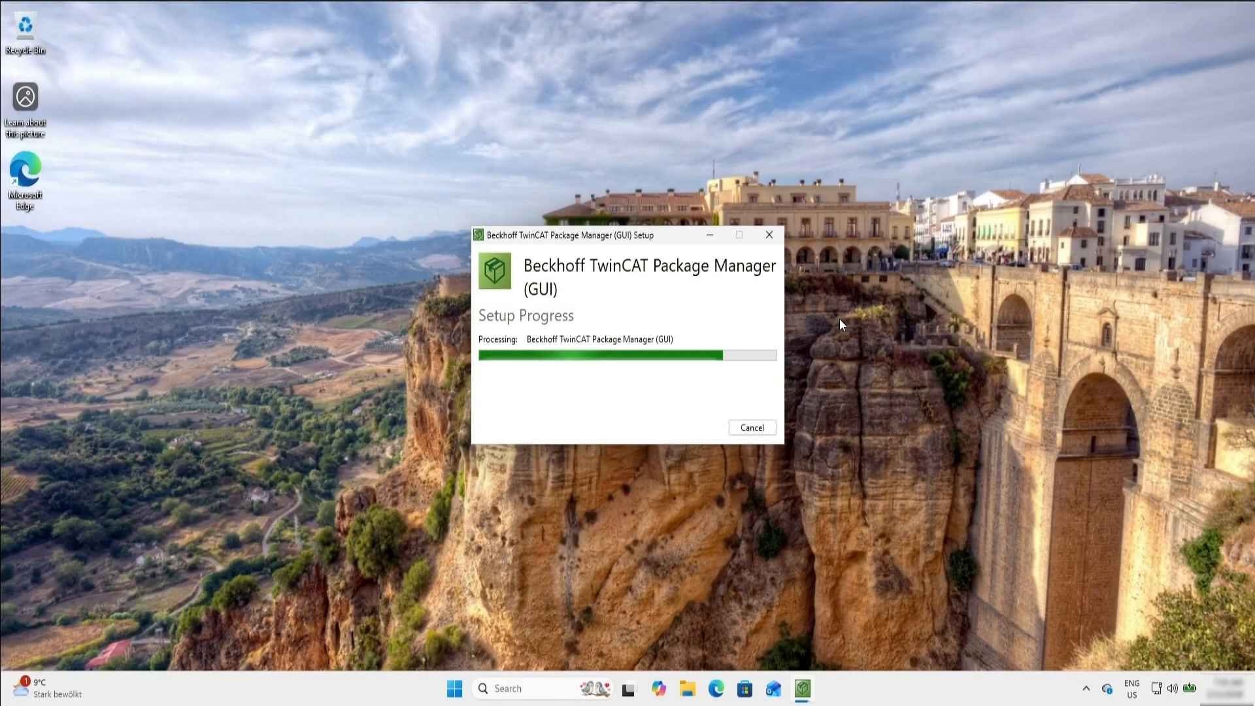
click(752, 428)
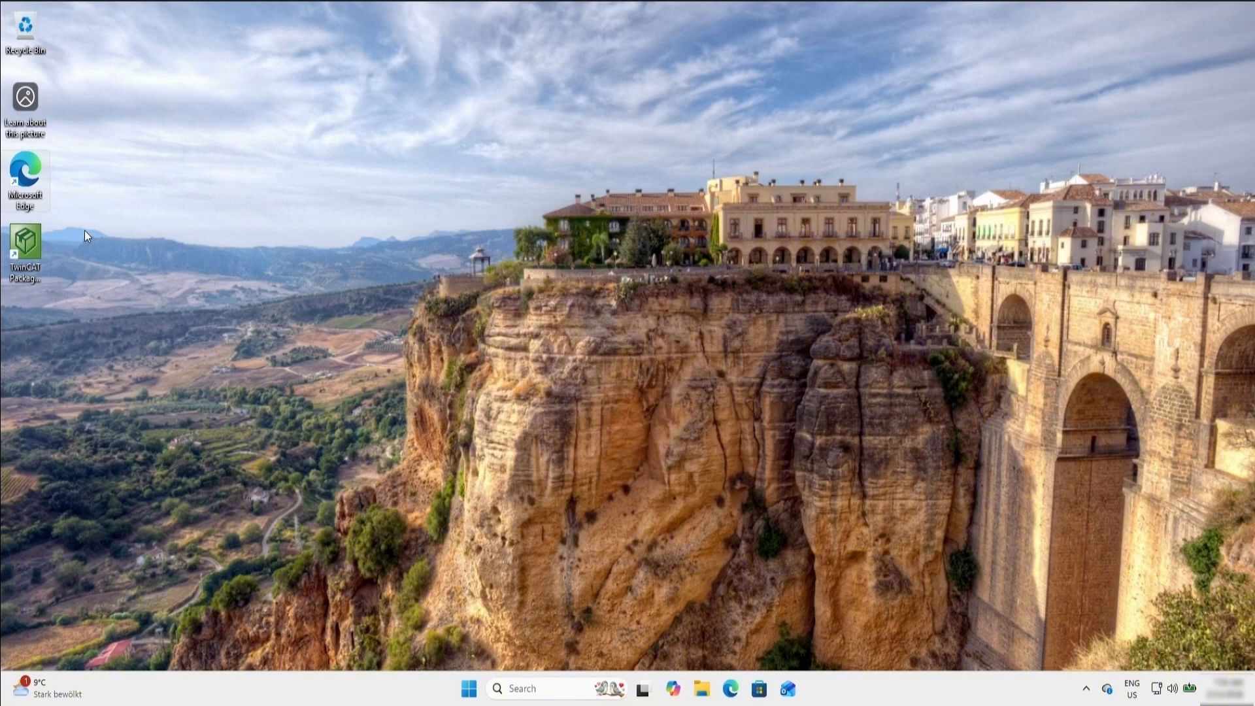
- Launch TwinCAT Package Manager from the desktop and open the Feeds section of its configuration wizard
double_click(29, 242)
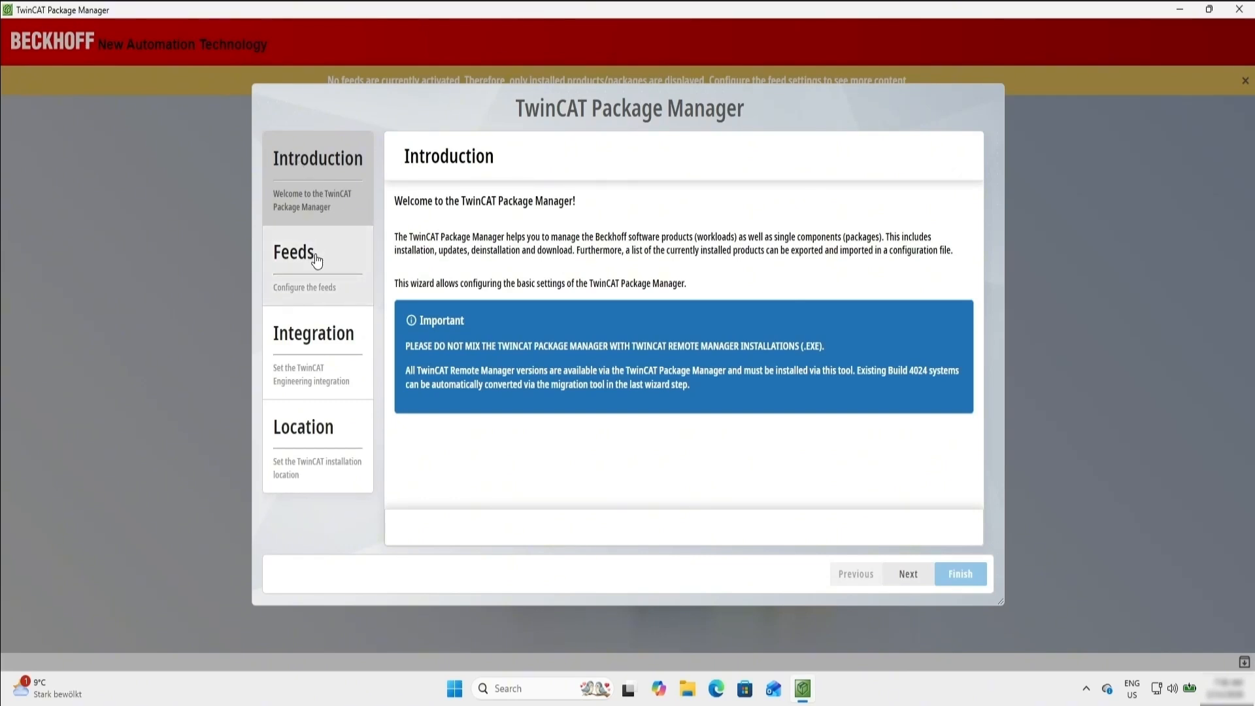
click(331, 288)
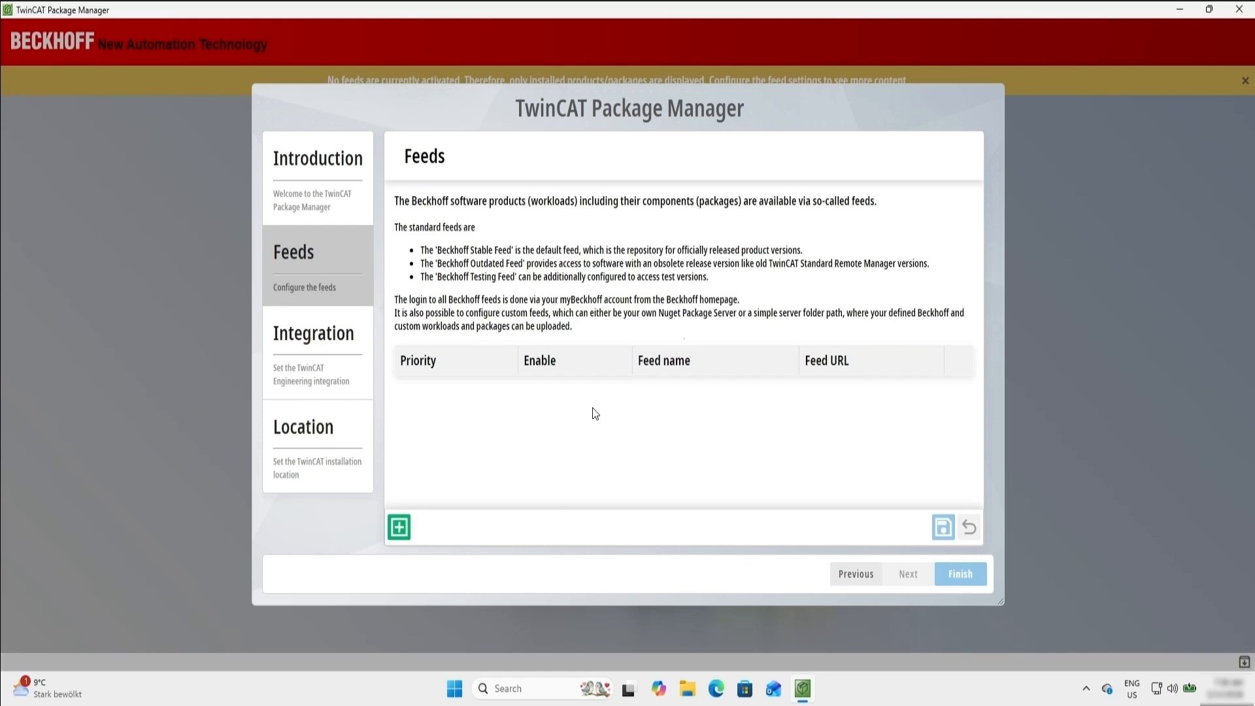
- Add the Beckhoff Stable Feed with its stable feed URL, myBeckhoff e-mail and password, allow the device change, and continue to Integration
click(399, 527)
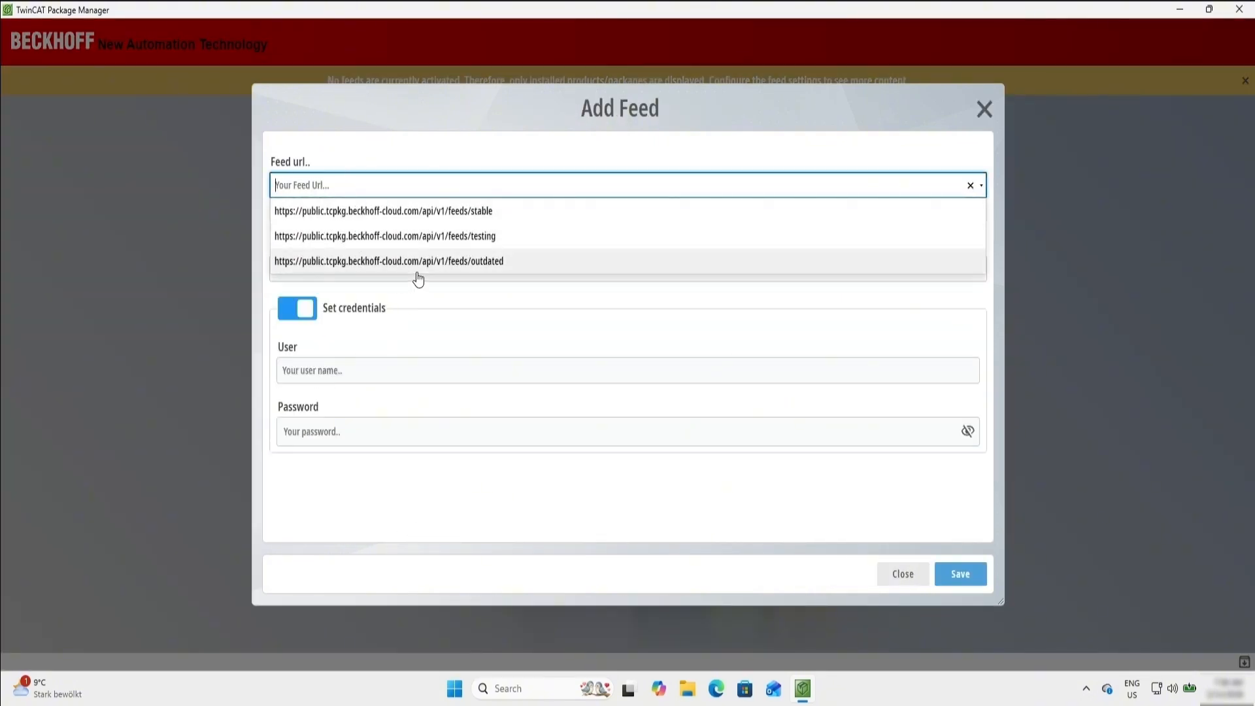
click(393, 212)
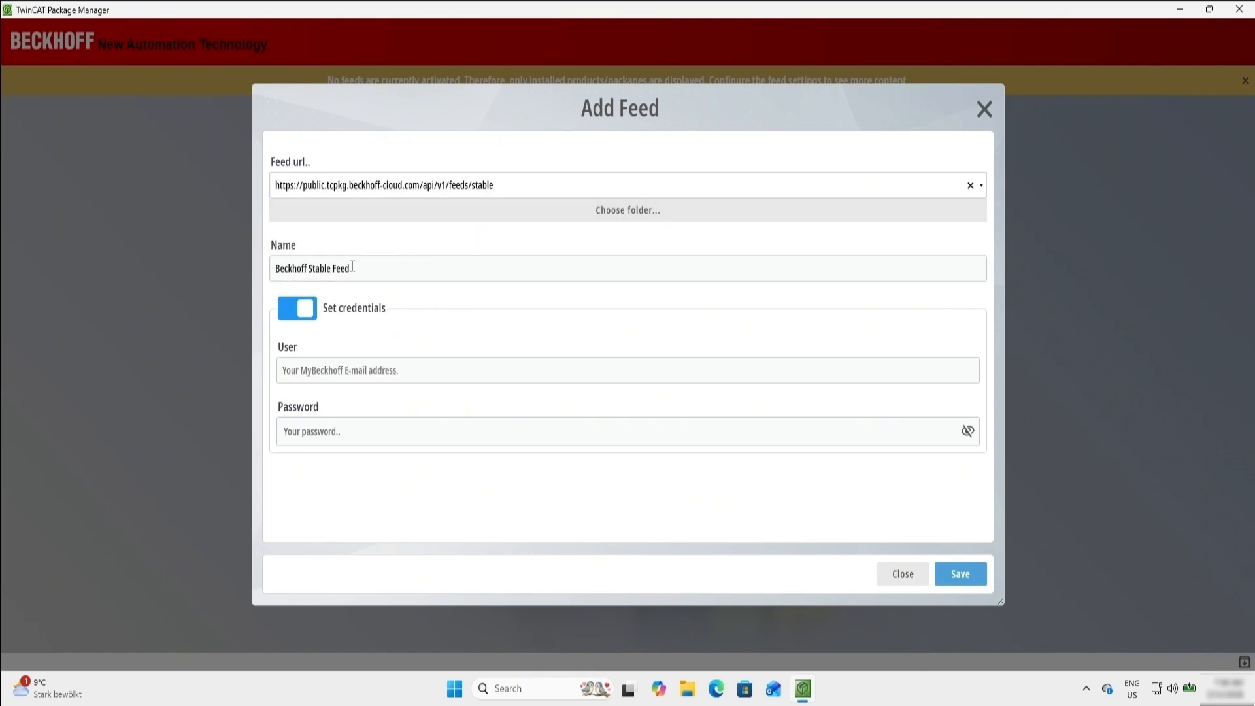
click(497, 372)
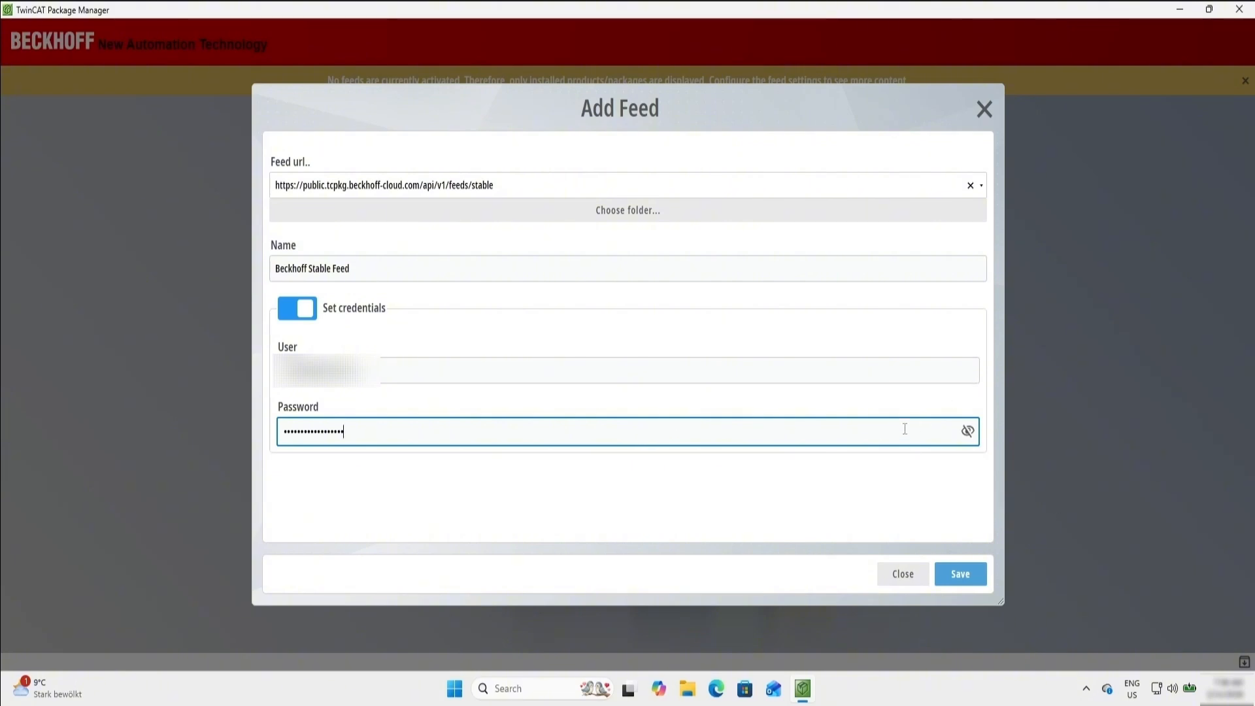
click(960, 578)
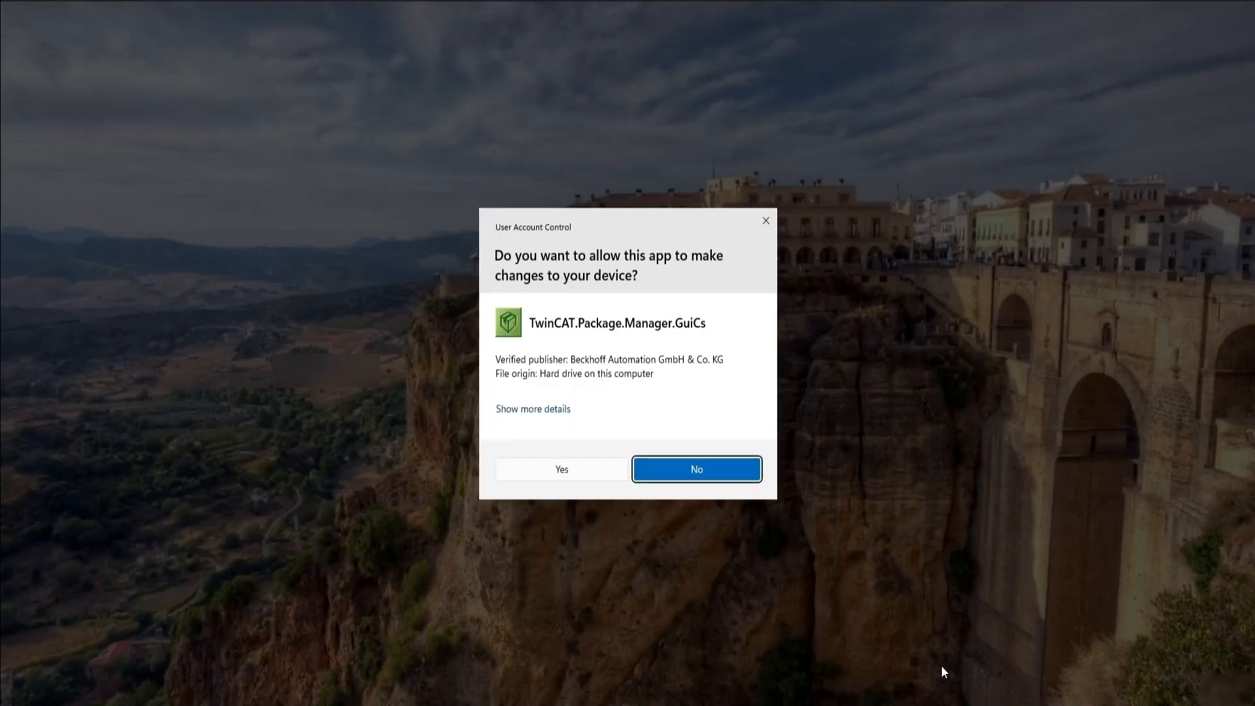
click(546, 475)
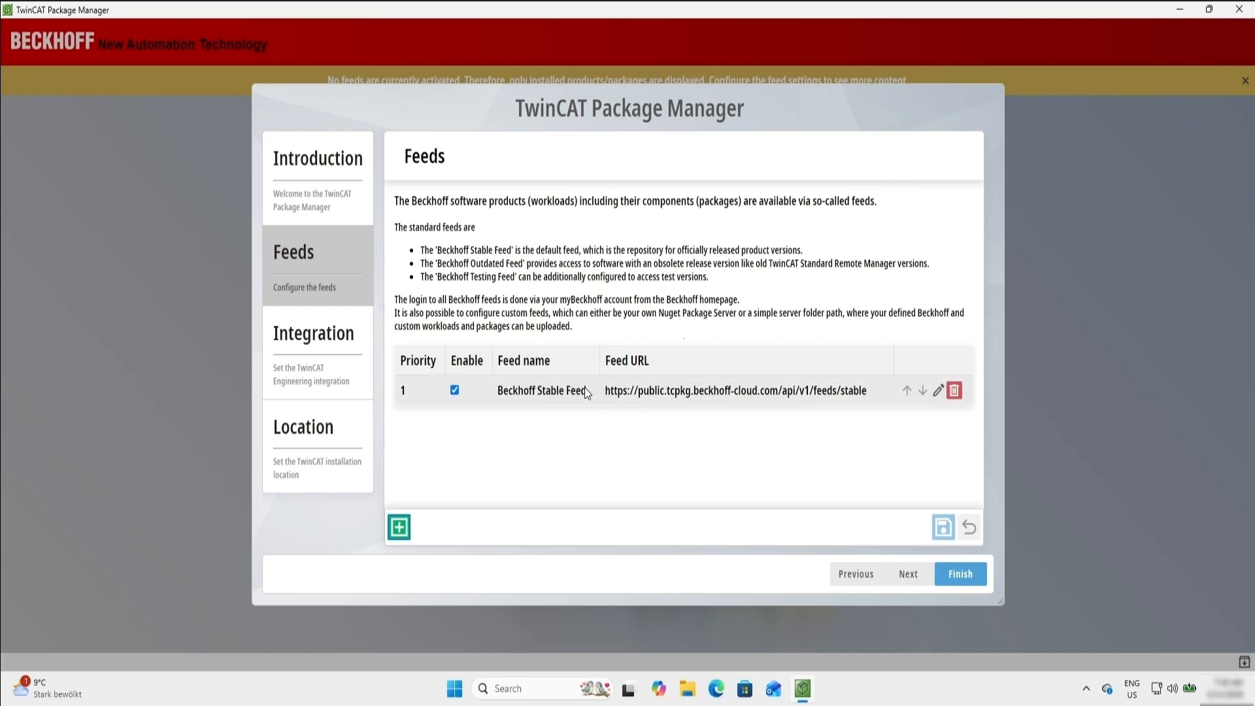
click(909, 574)
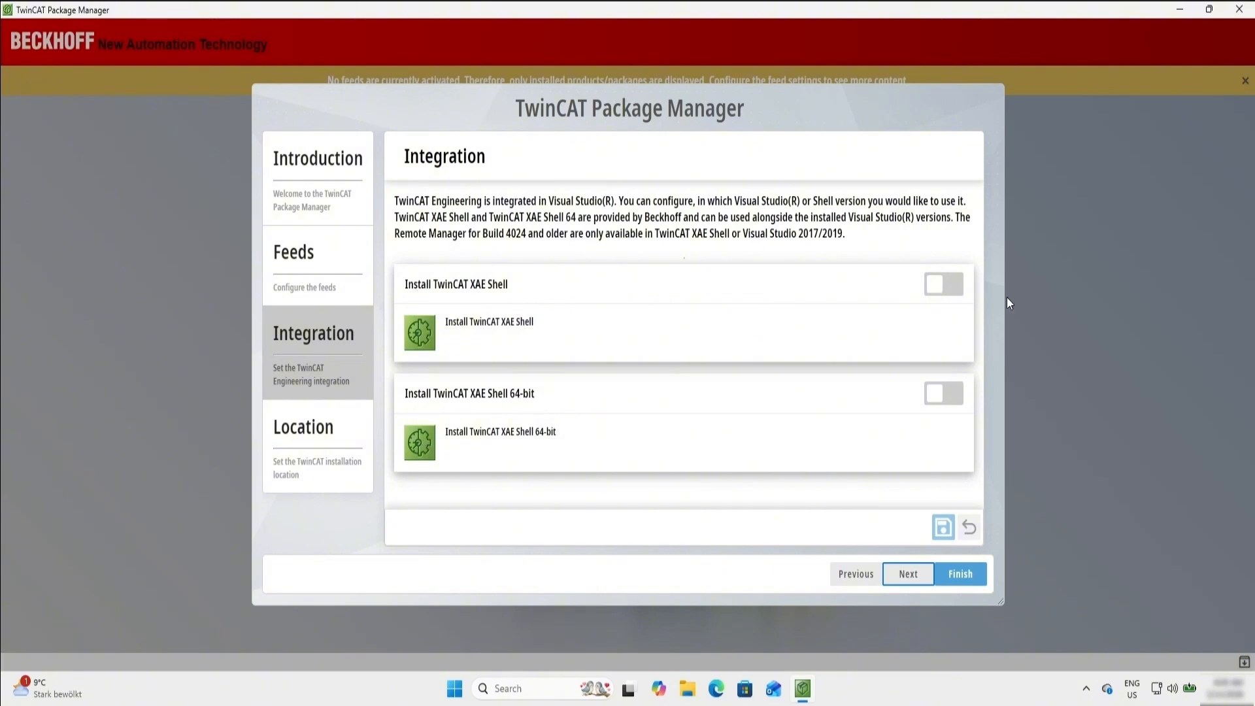
- Enable installation of TwinCAT XAE Shell and XAE Shell 64-bit, save the integration settings, and finish the configuration with the default location
click(928, 299)
click(935, 394)
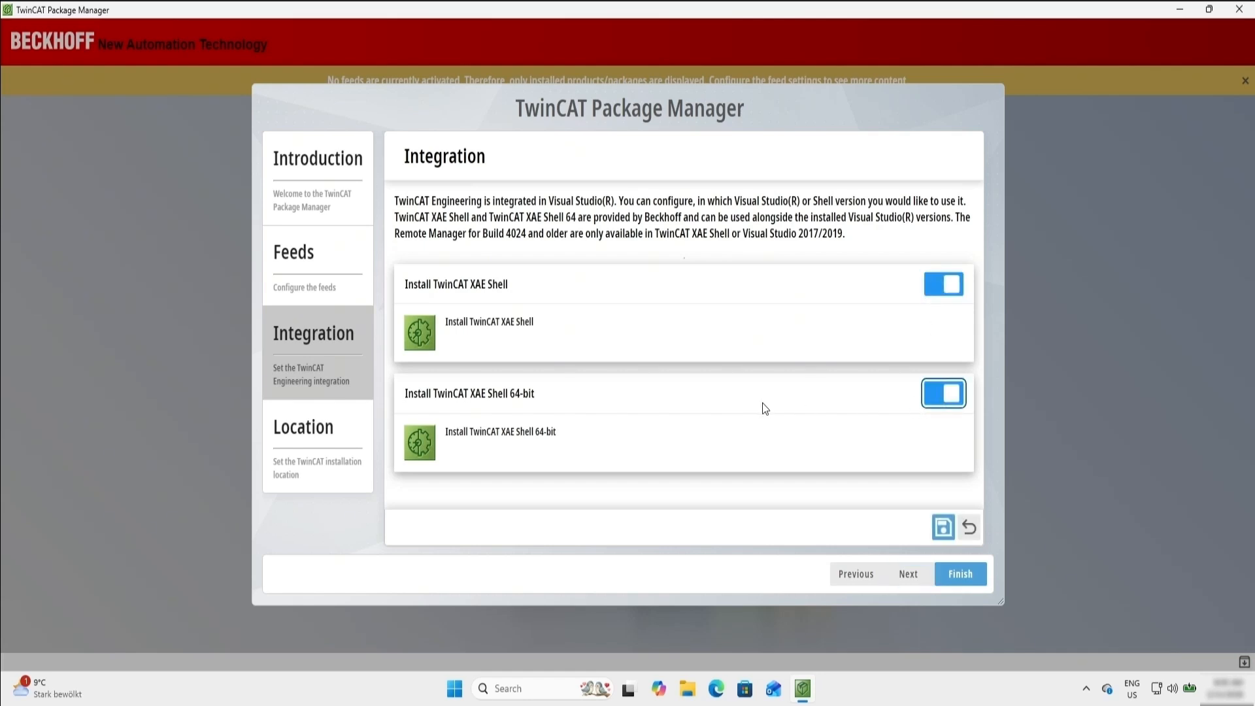
click(947, 528)
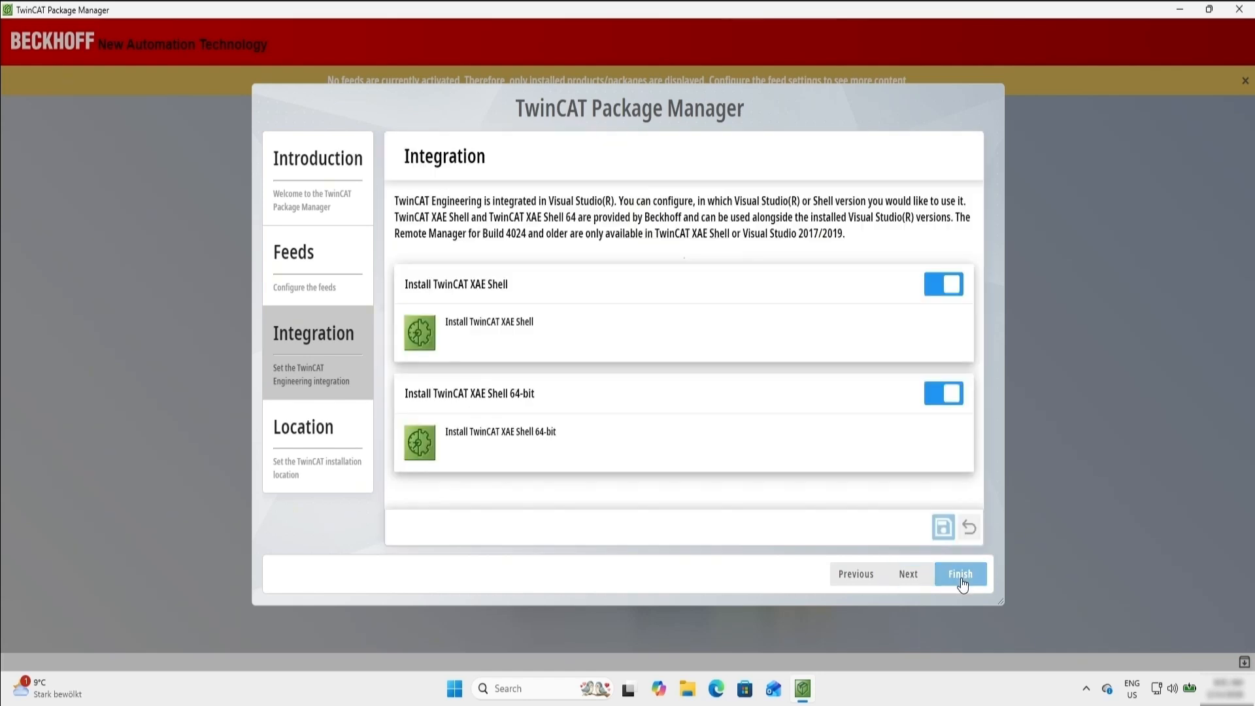
click(909, 574)
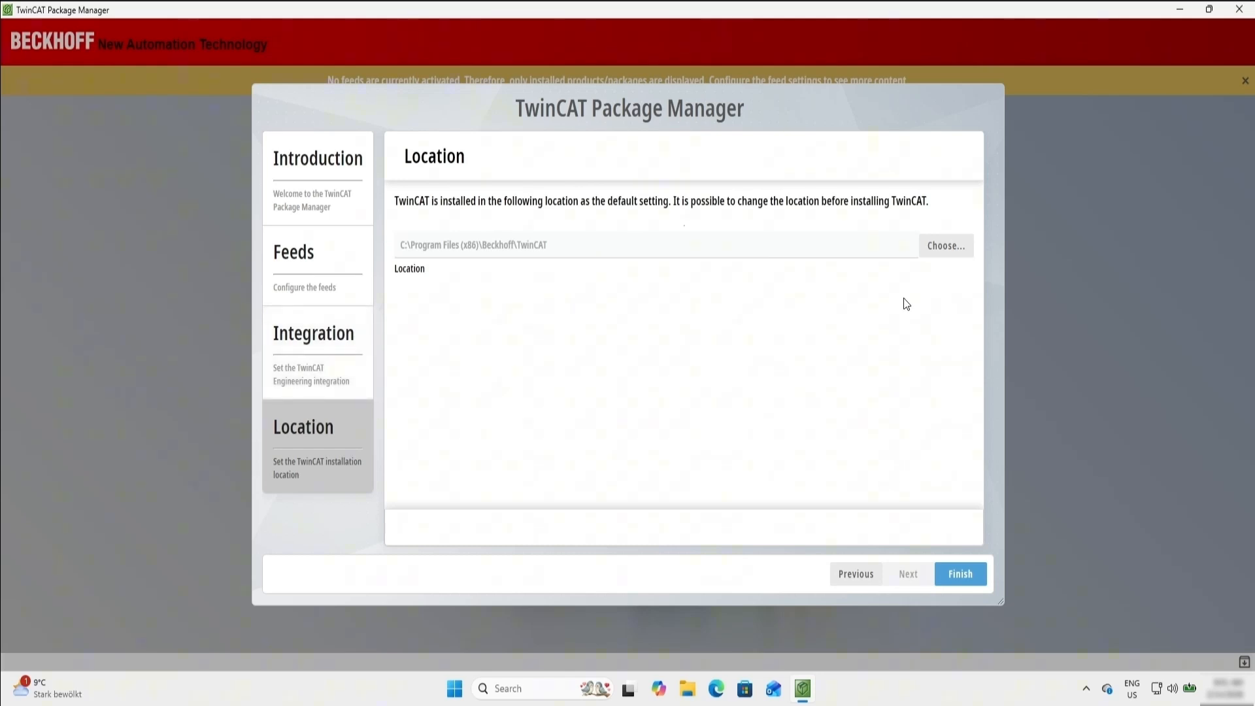
click(959, 575)
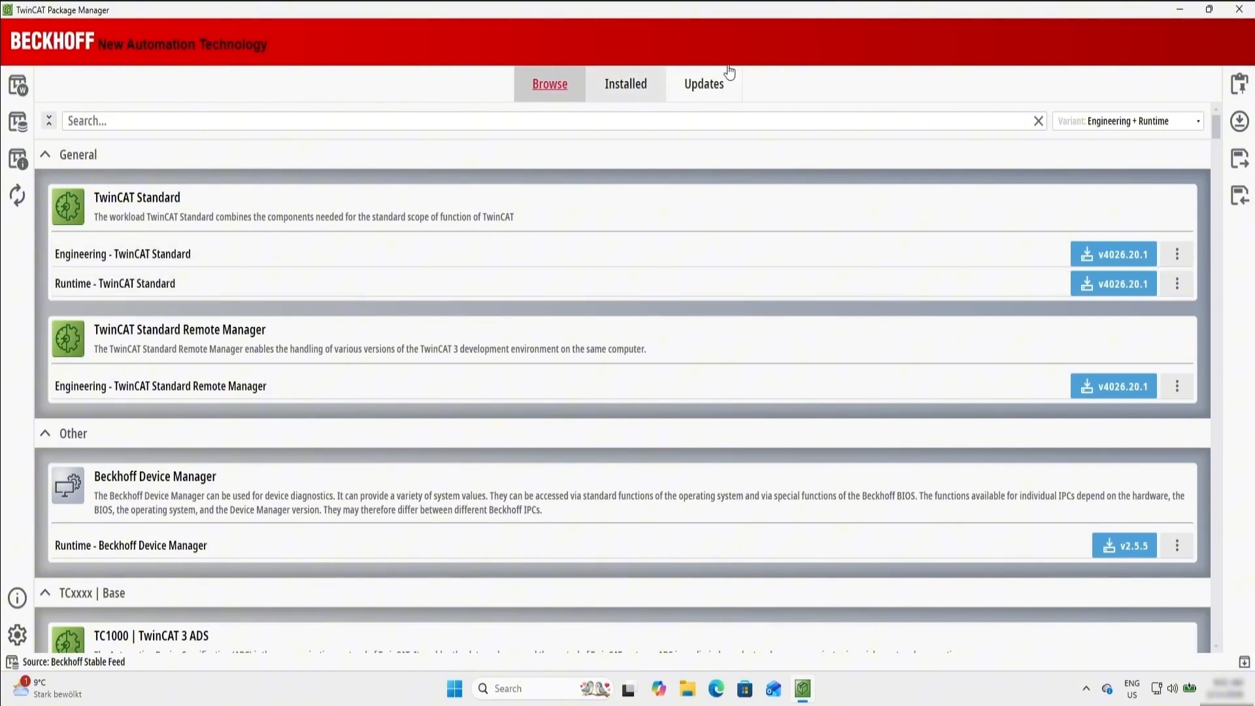
- Examine the installed products list and look through the packages available from the Beckhoff Stable Feed
click(633, 85)
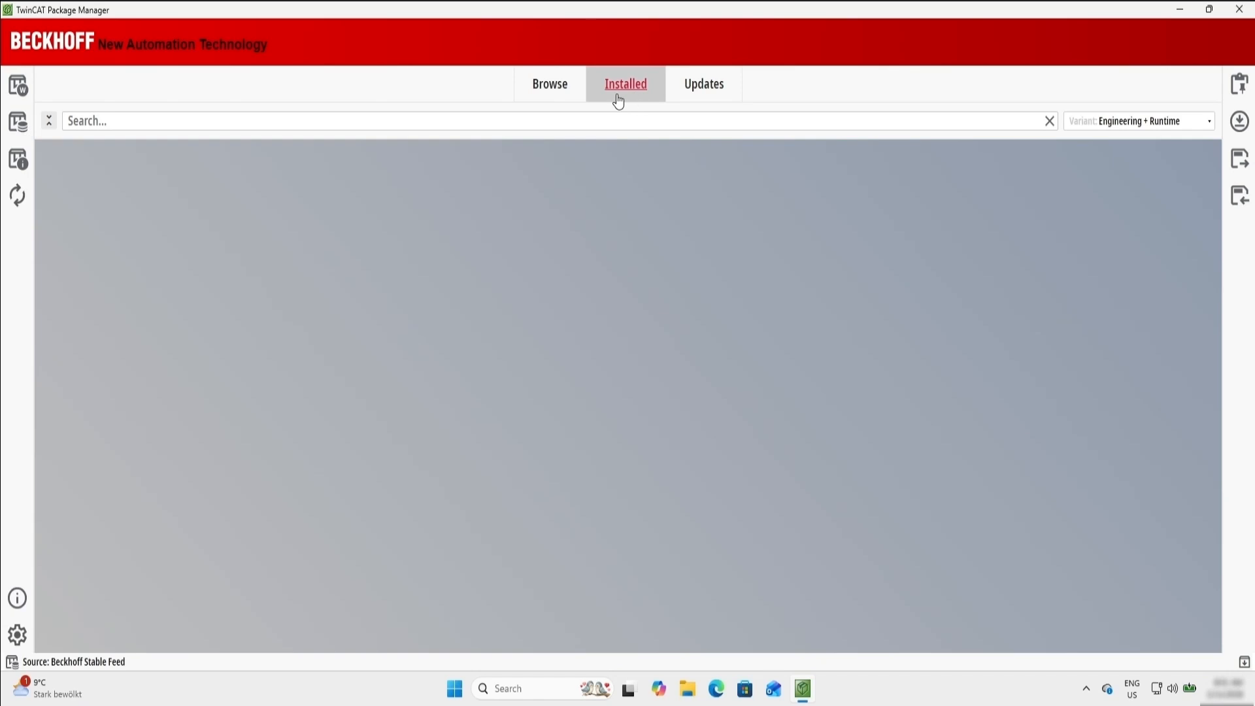
click(550, 88)
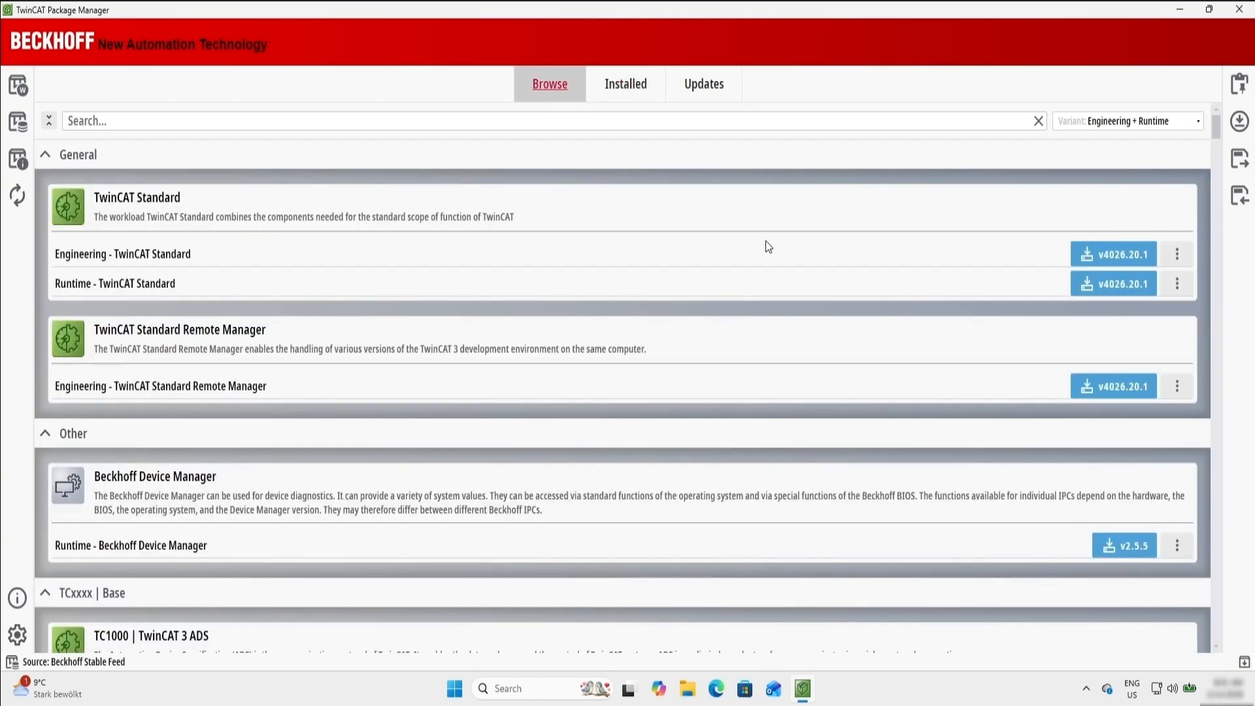
scroll(766, 255, down, 15)
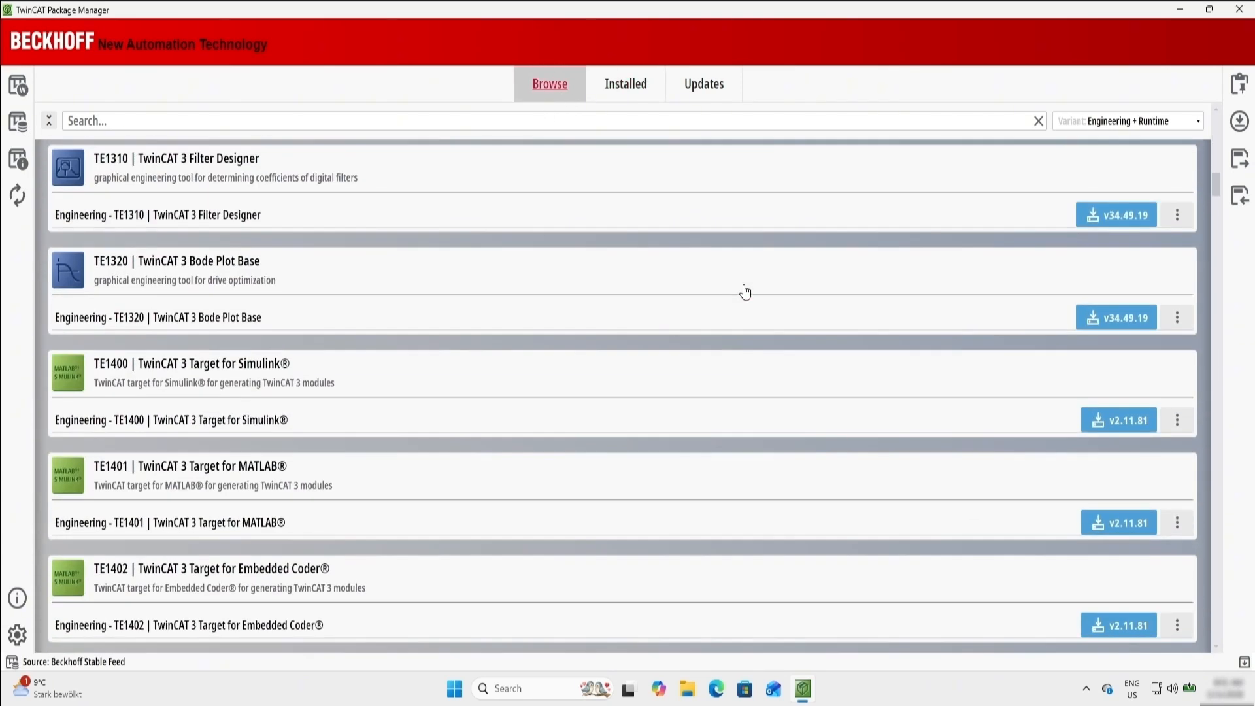
scroll(745, 292, down, 20)
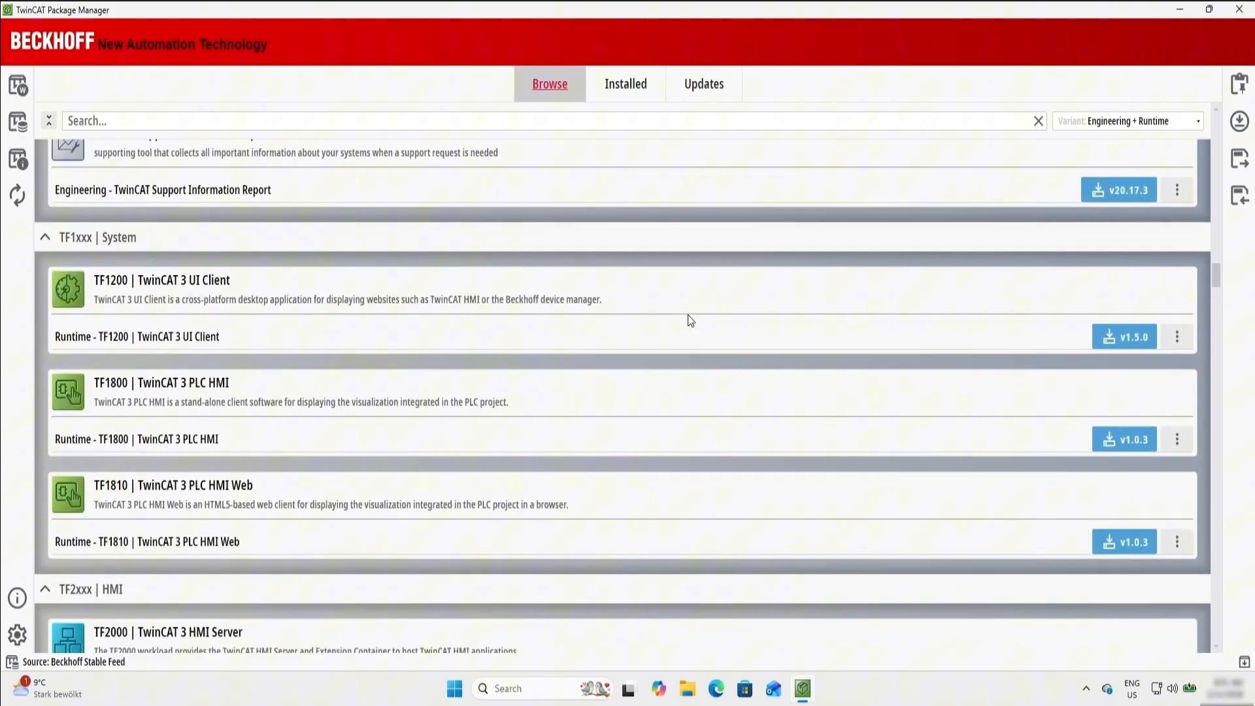
scroll(687, 320, down, 18)
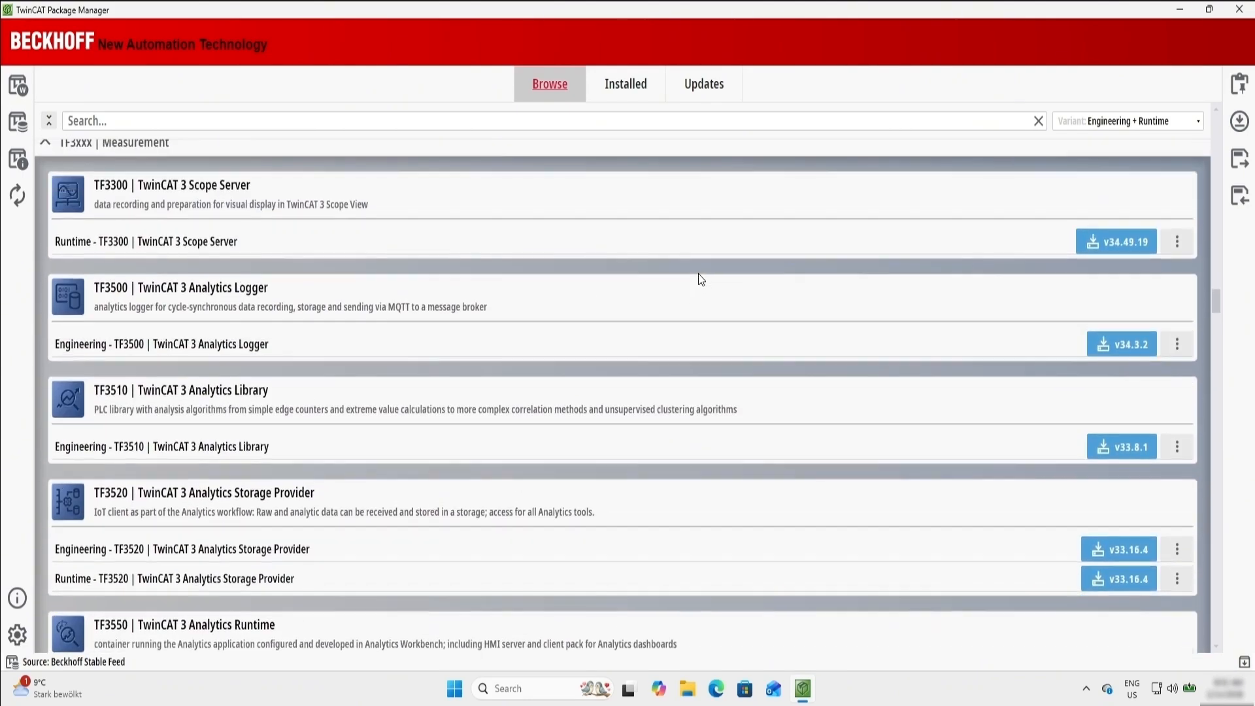
scroll(699, 273, up, 20)
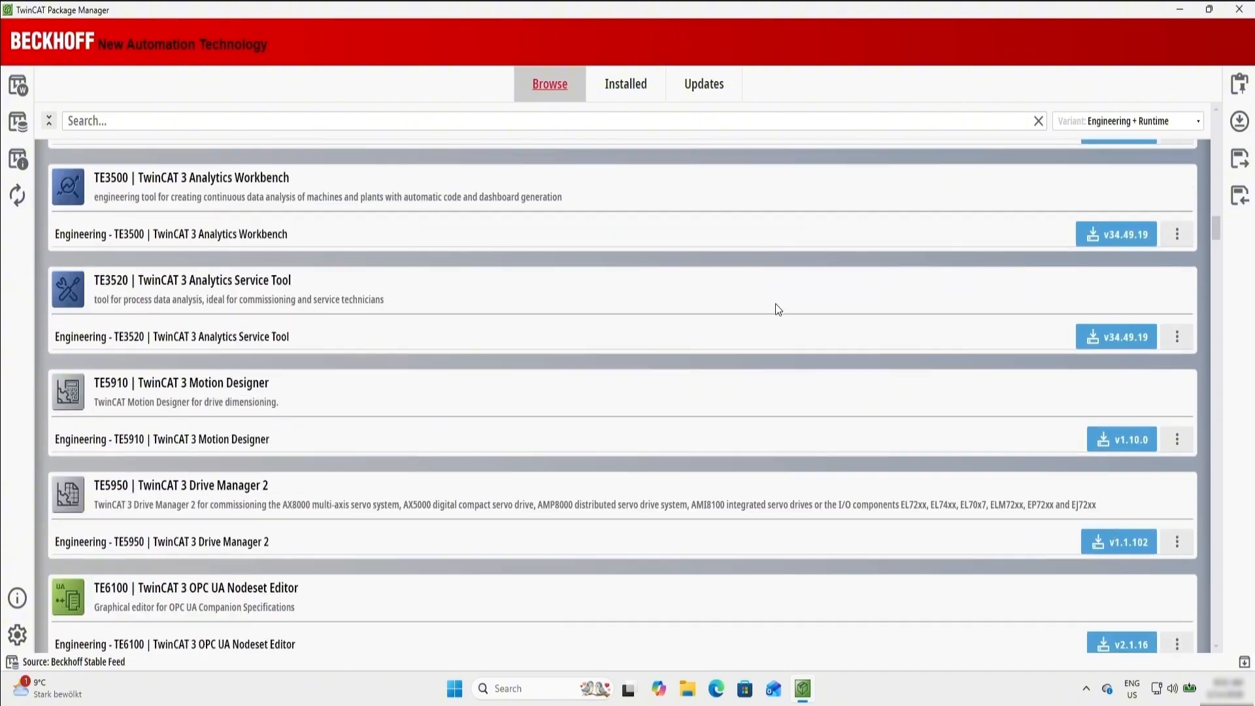
scroll(776, 309, up, 20)
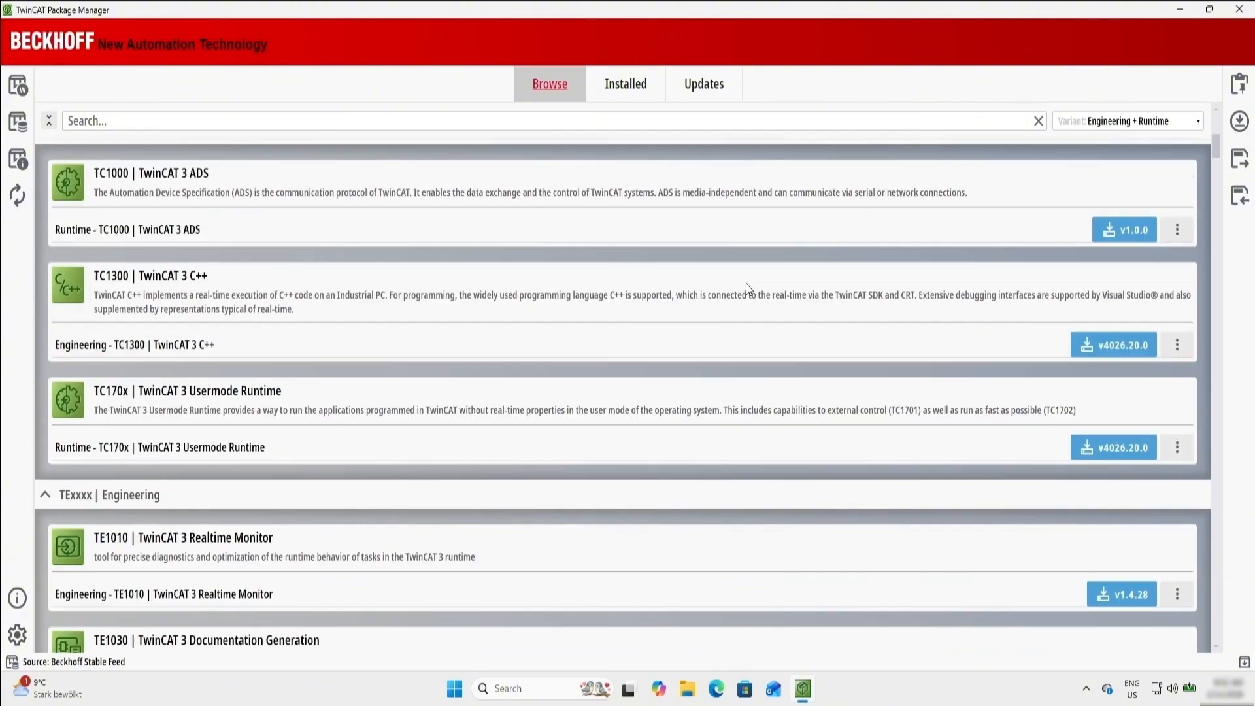
scroll(746, 285, up, 6)
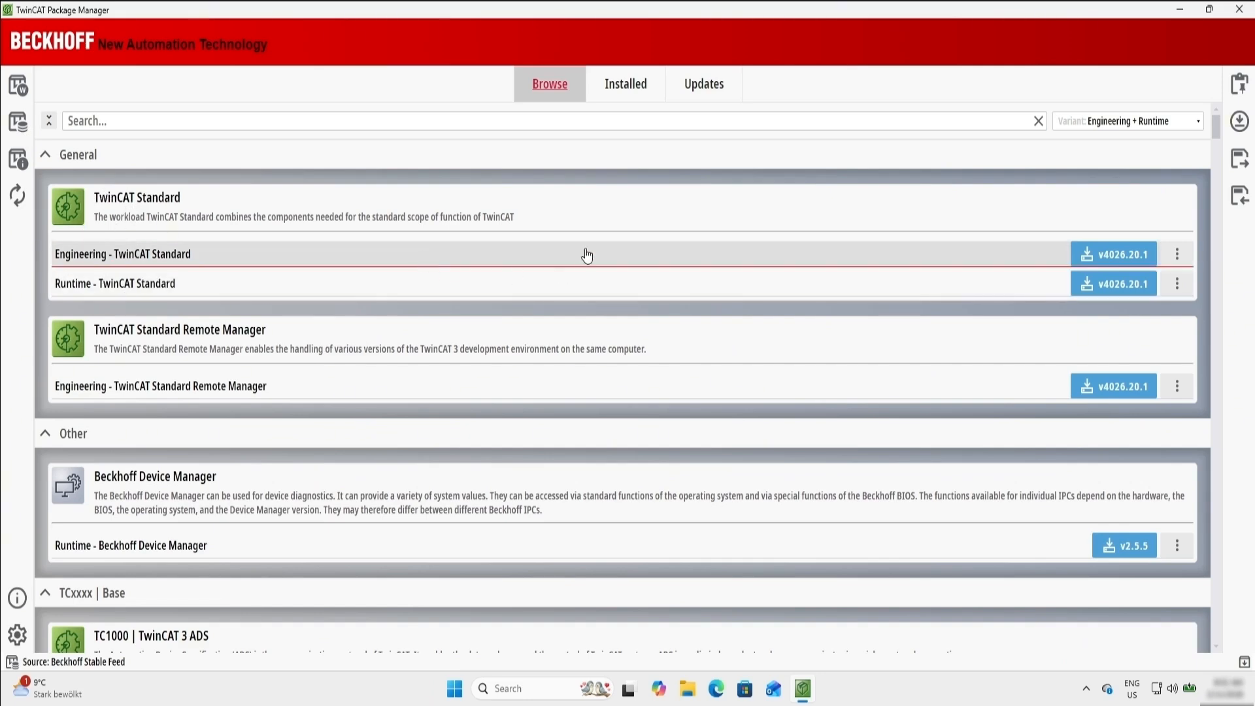
- Mark the Engineering and Runtime workloads of TwinCAT Standard v4026.20.1 for installation and show the selected products
click(1109, 255)
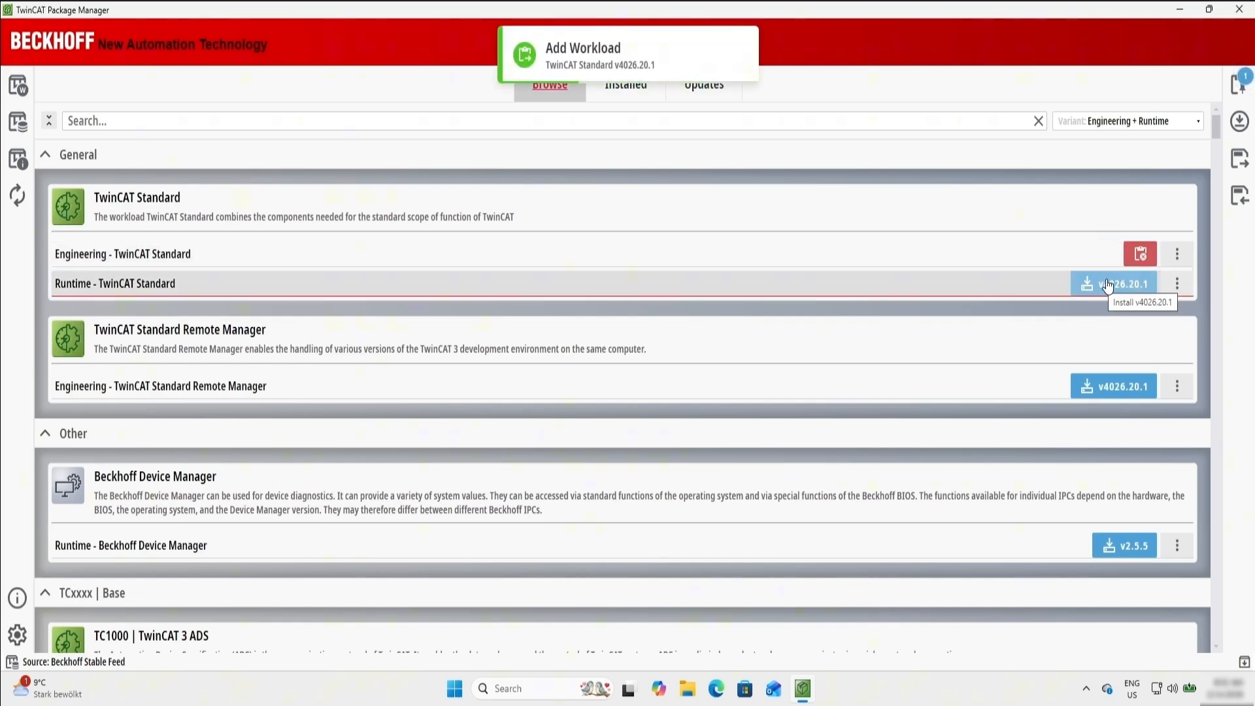
click(1107, 285)
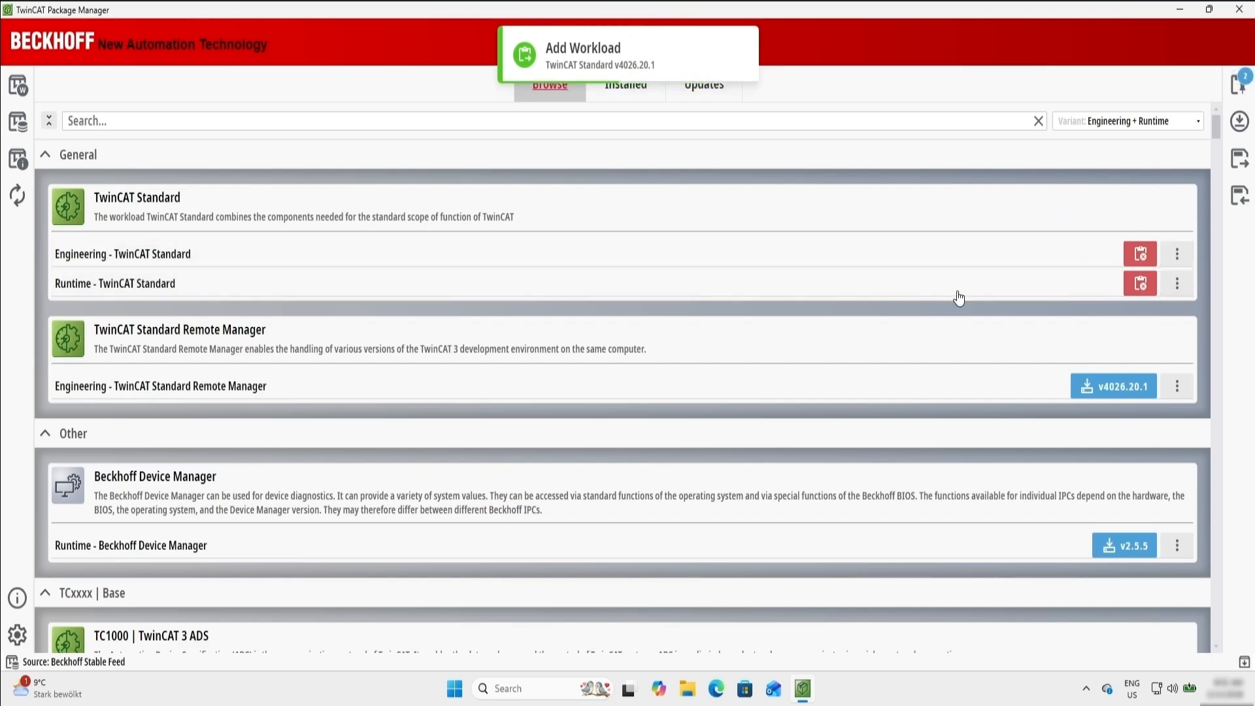
click(1242, 89)
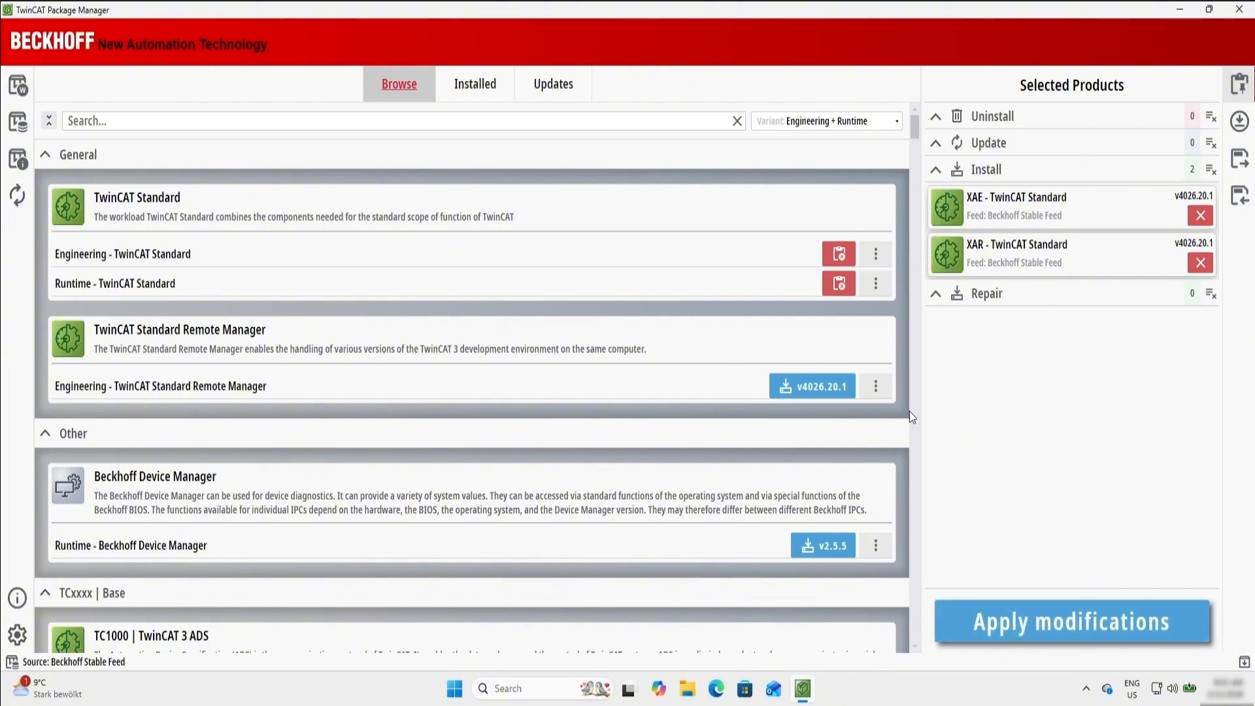
- Apply the selected modifications to install both TwinCAT Standard workloads, and display the installed products once the process is complete
click(1072, 630)
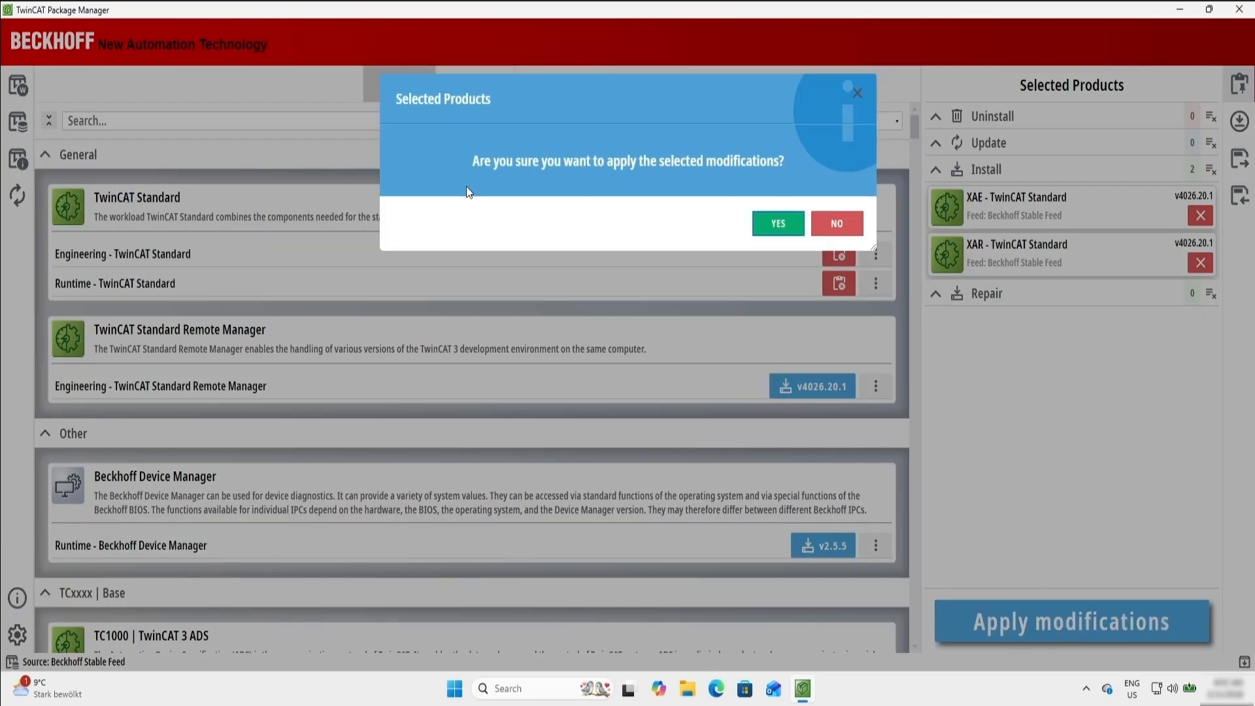
click(778, 223)
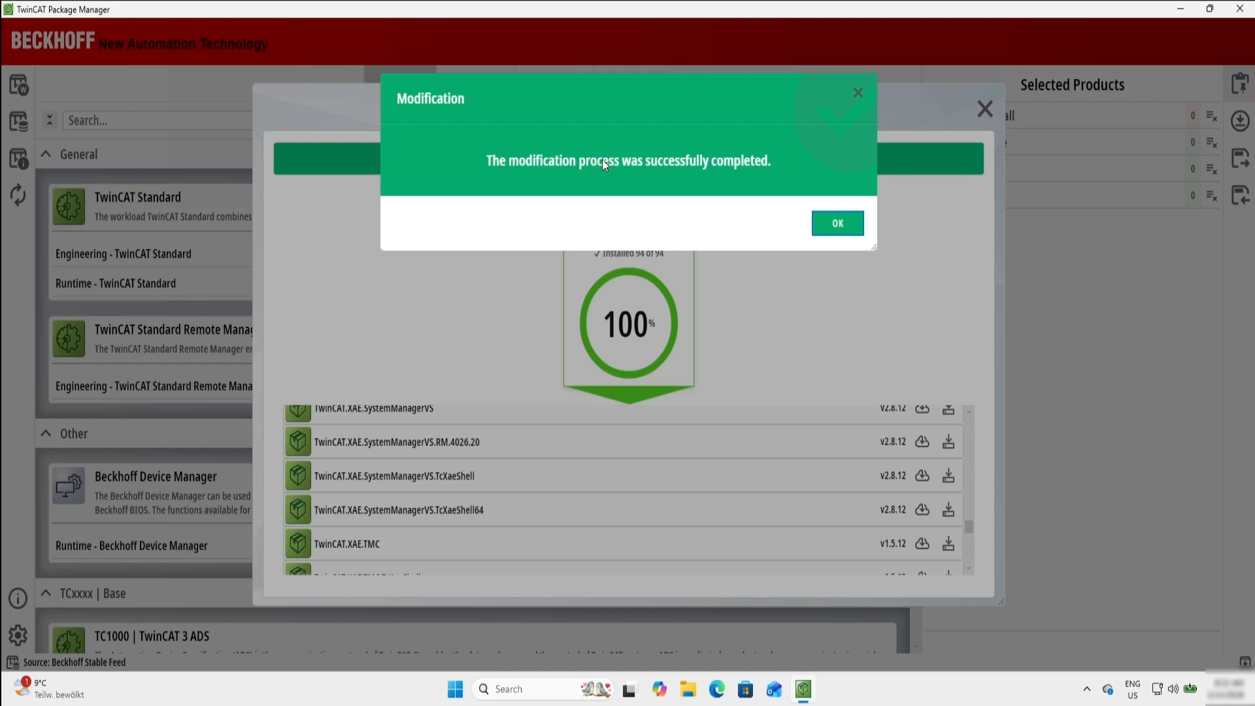
click(840, 223)
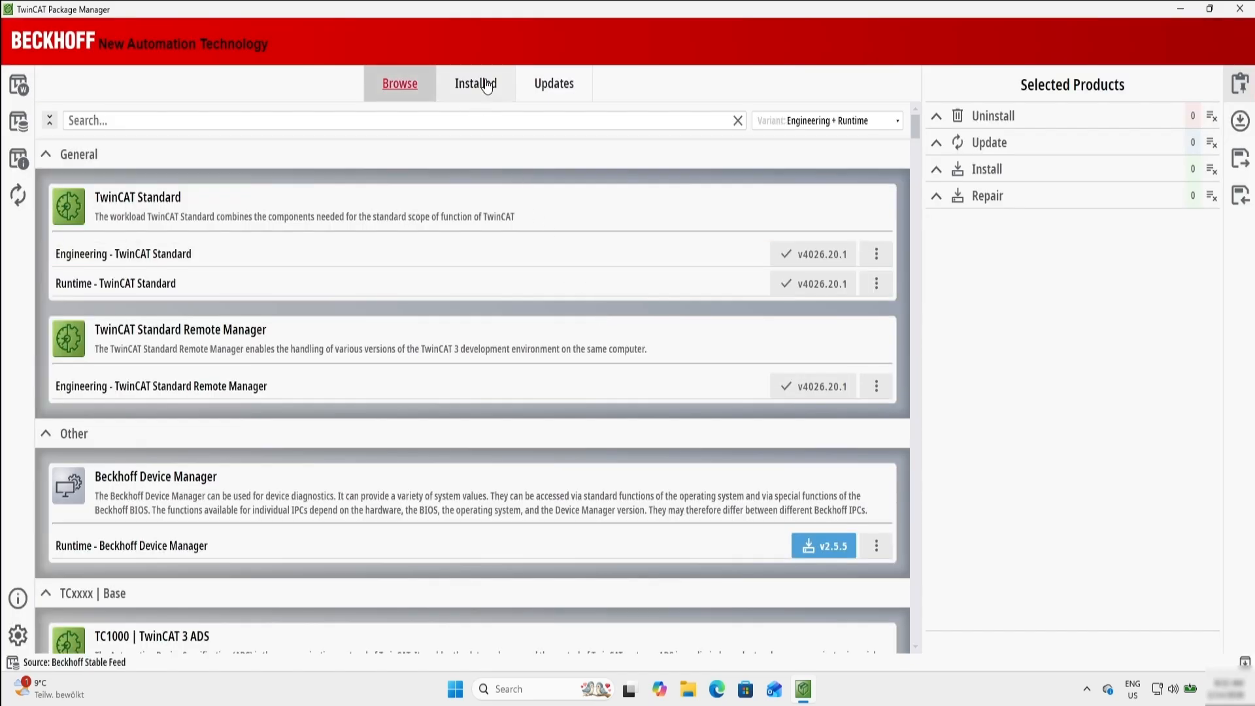
click(483, 86)
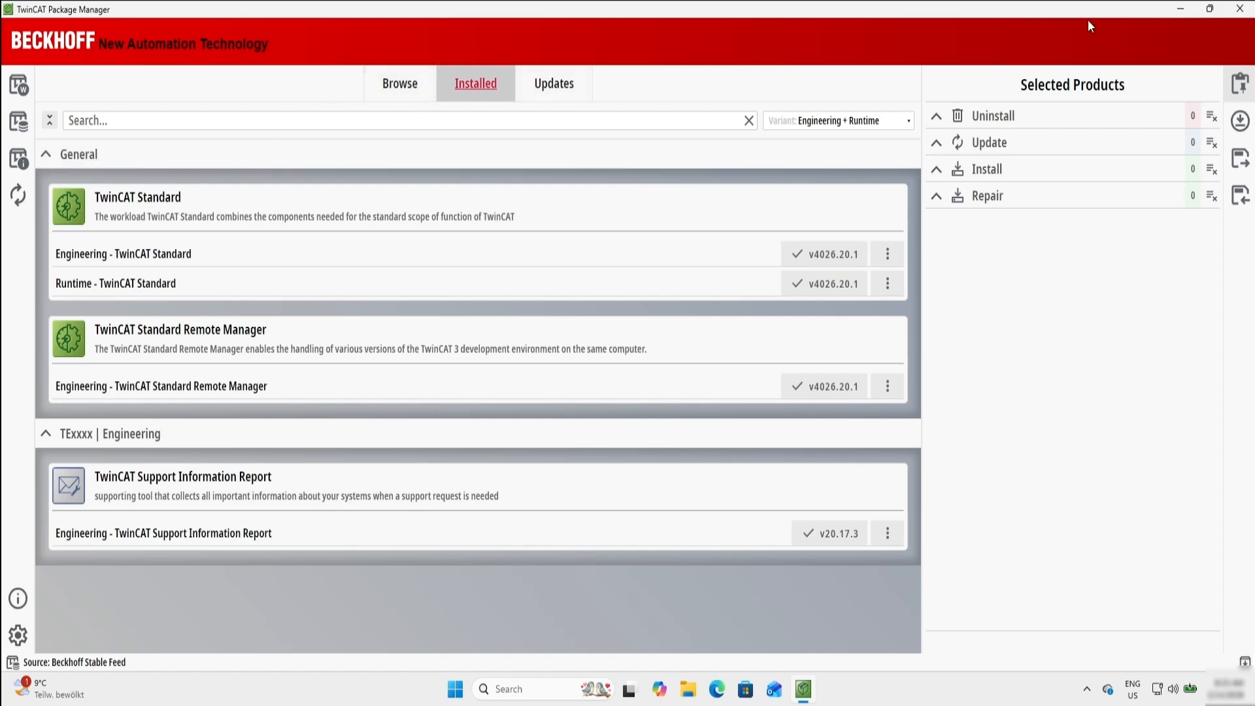
- Close the TwinCAT Package Manager, search Windows for "twincat", and launch TwinCAT XAE Shell 64-bit
click(1239, 8)
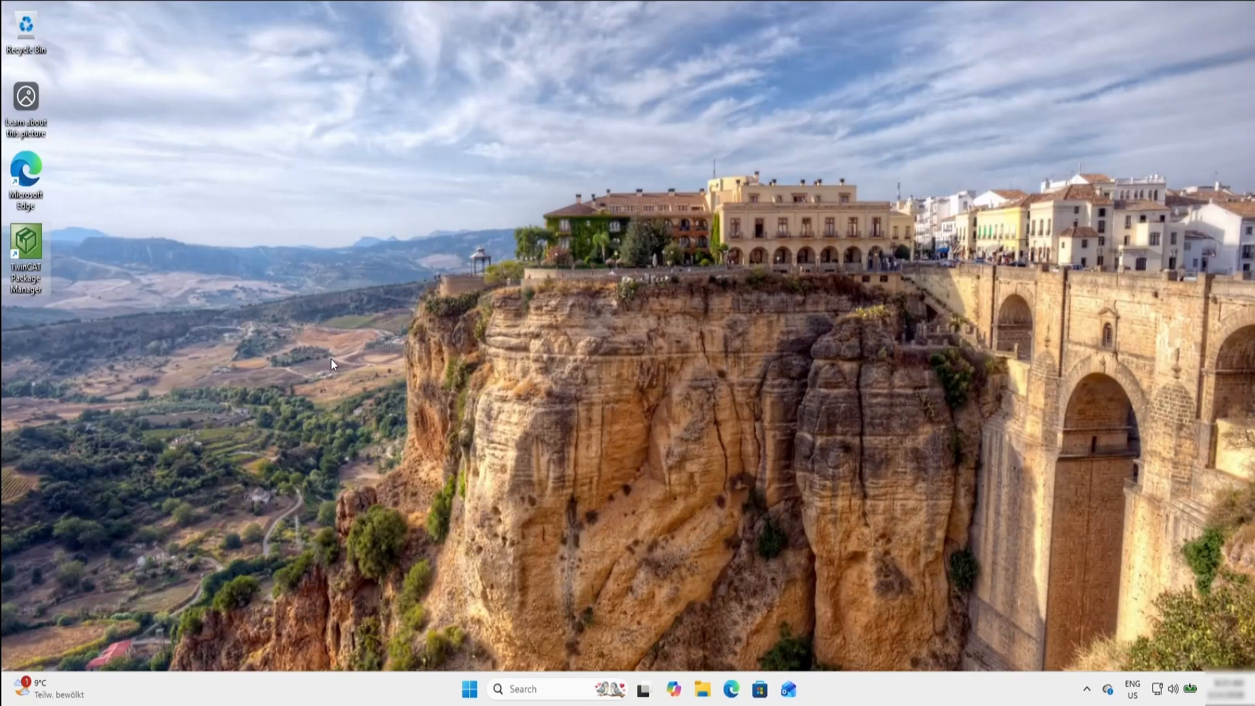
click(534, 689)
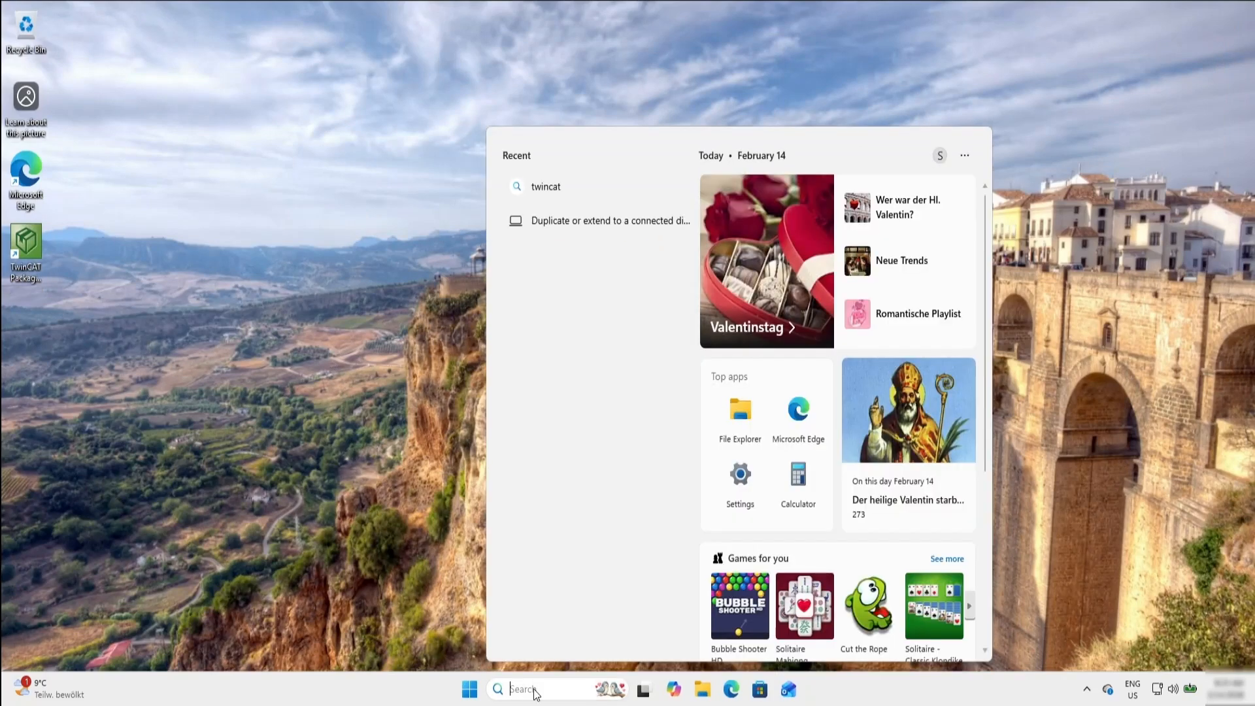
text(twi)
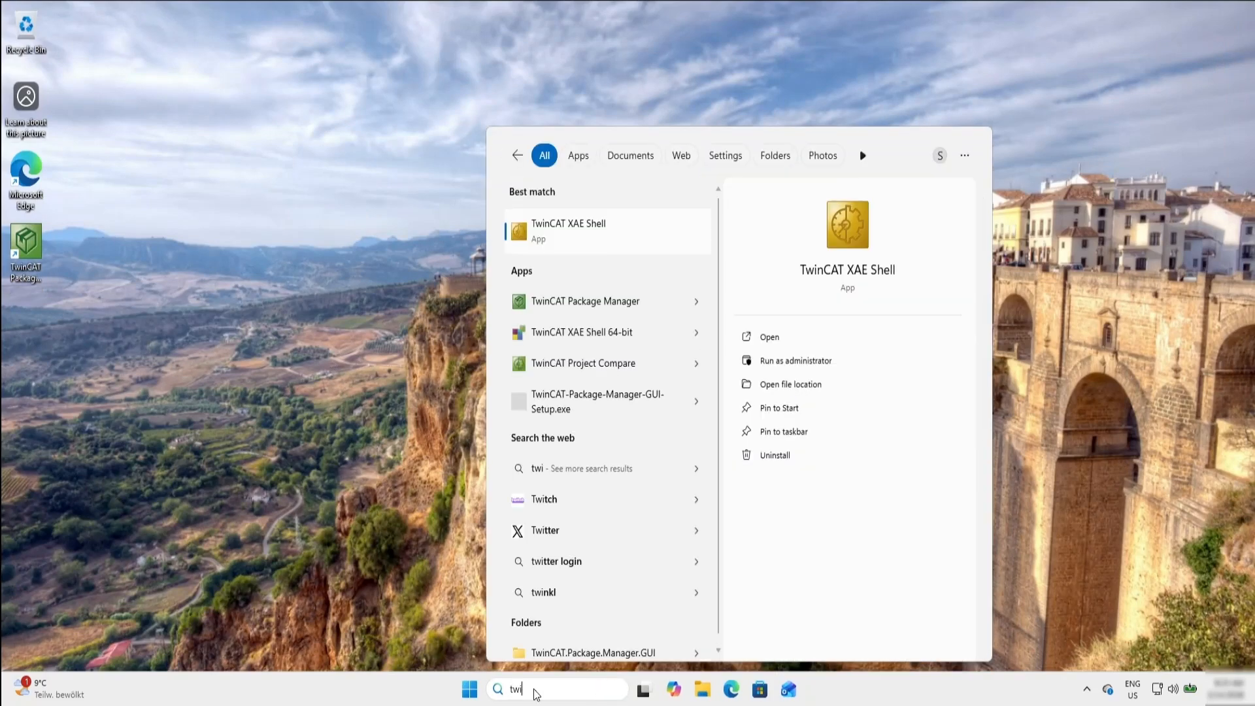
text(ncat)
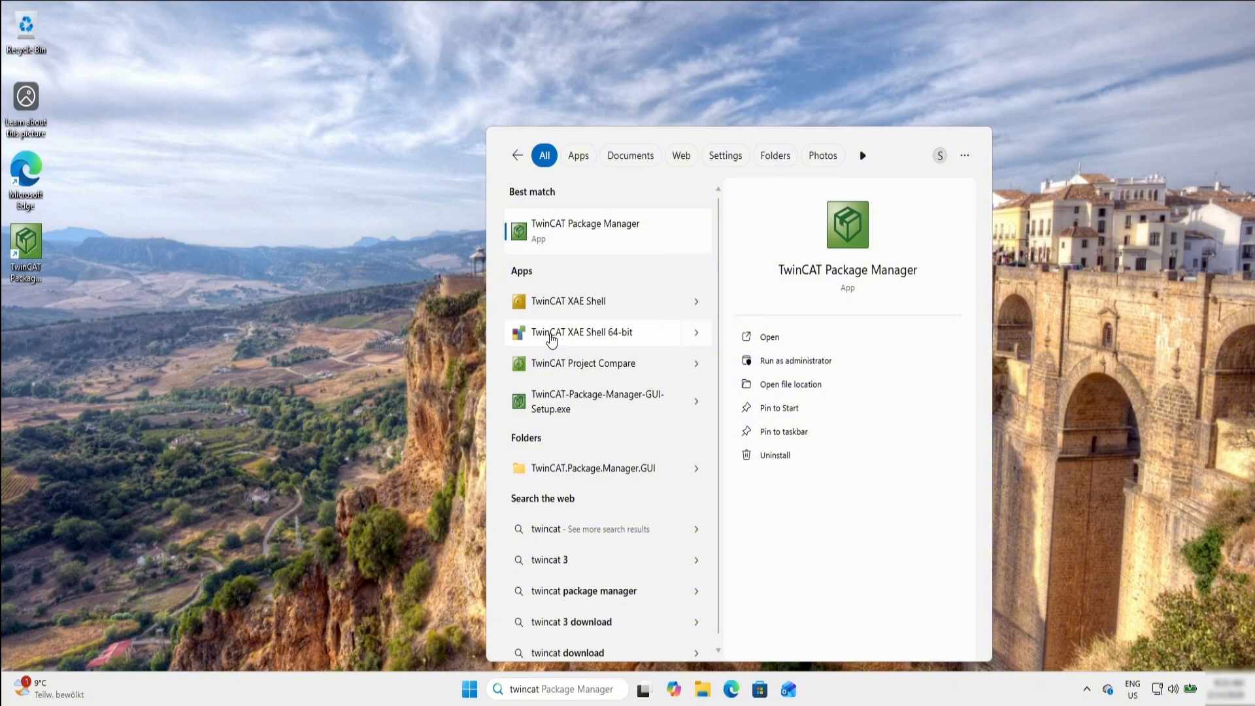
click(551, 335)
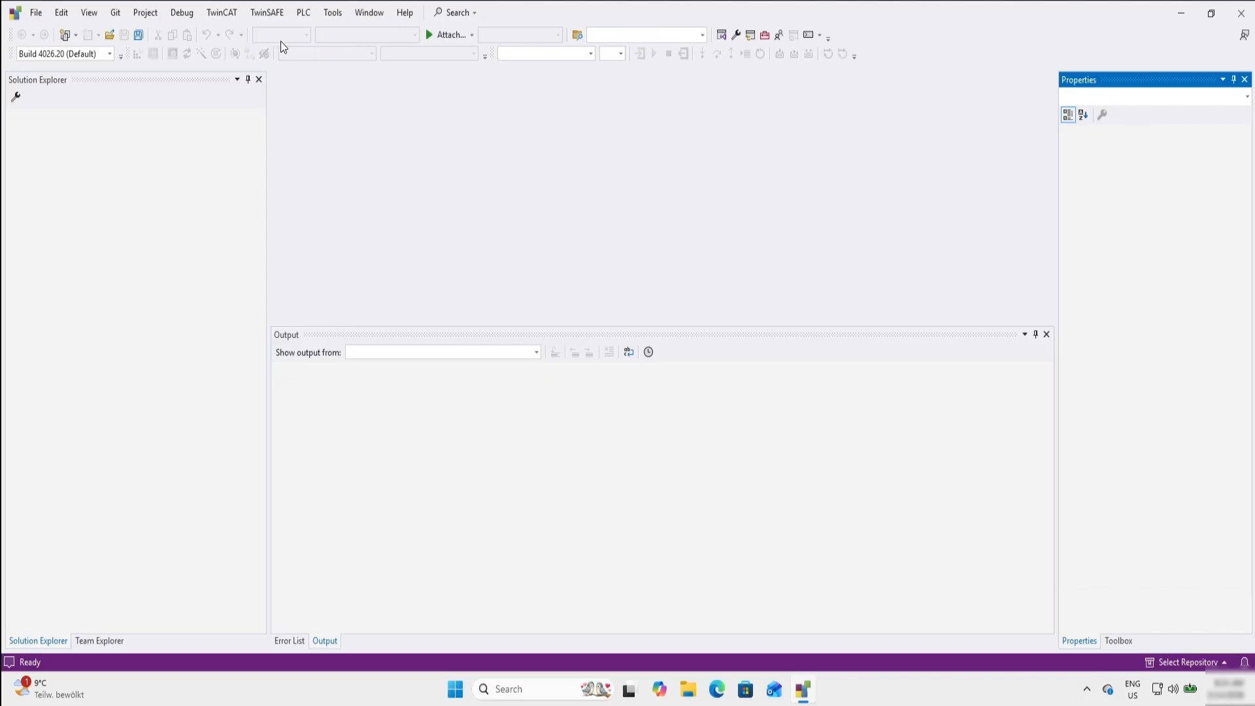